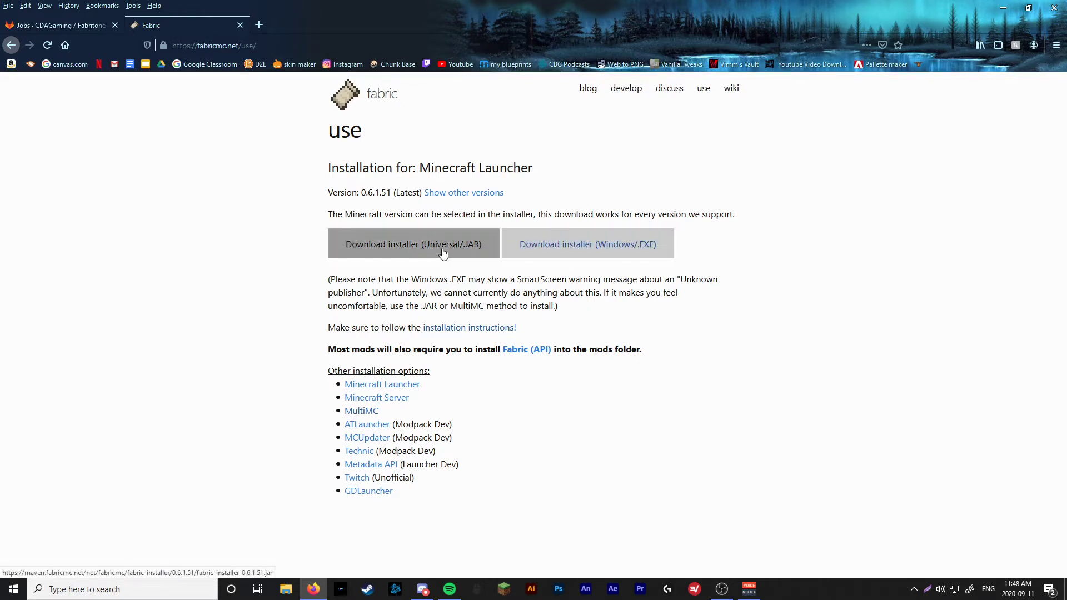
# Download the Windows .EXE version of the Fabric installer and save it to the Desktop as fabric-installer-0.6.1.51
pyautogui.click(561, 252)
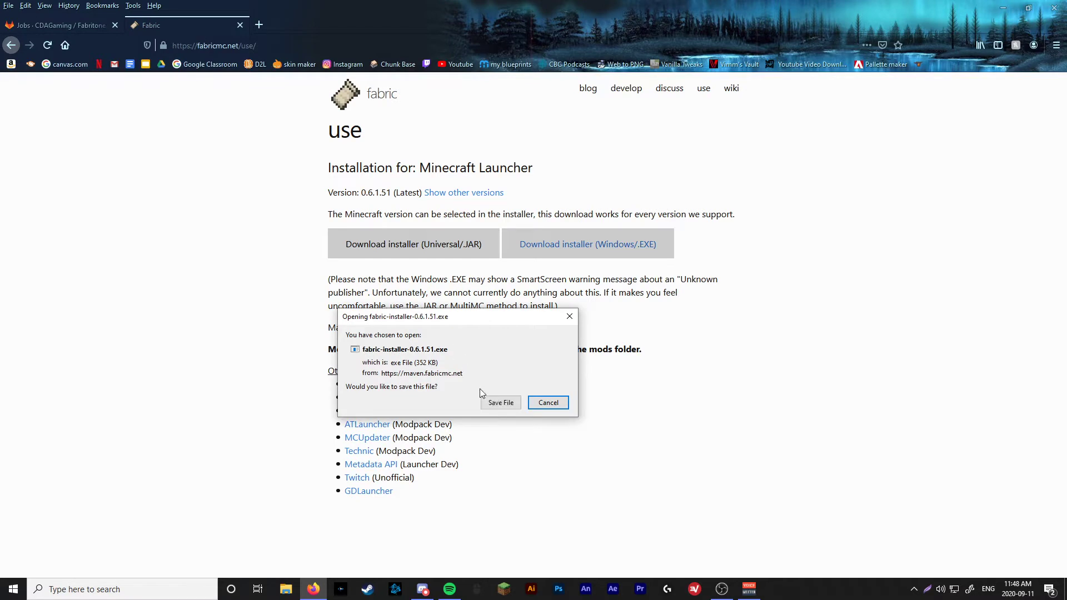
pyautogui.click(503, 404)
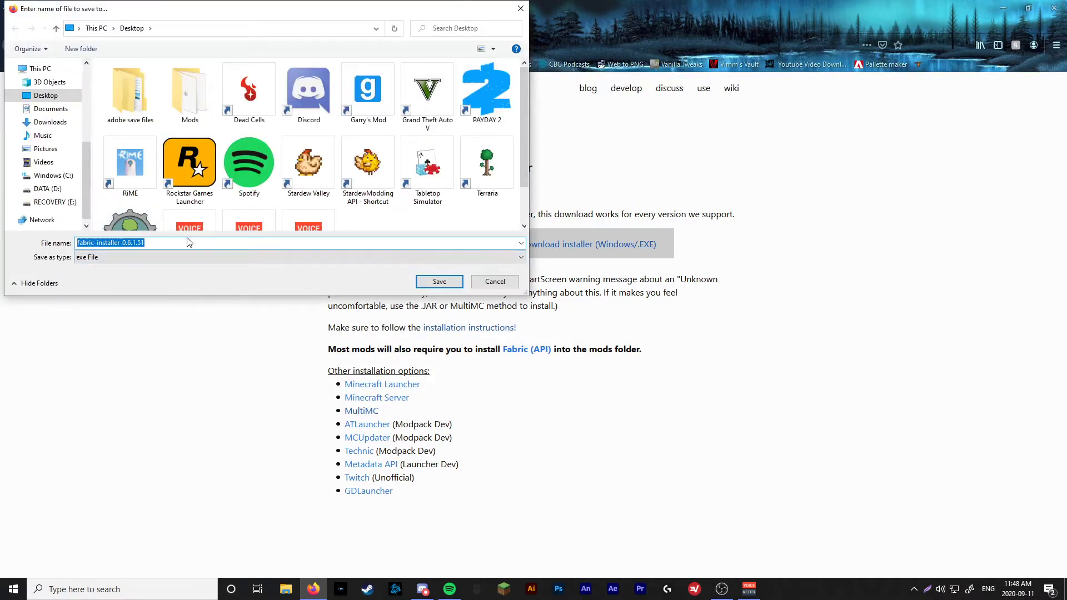
pyautogui.click(435, 280)
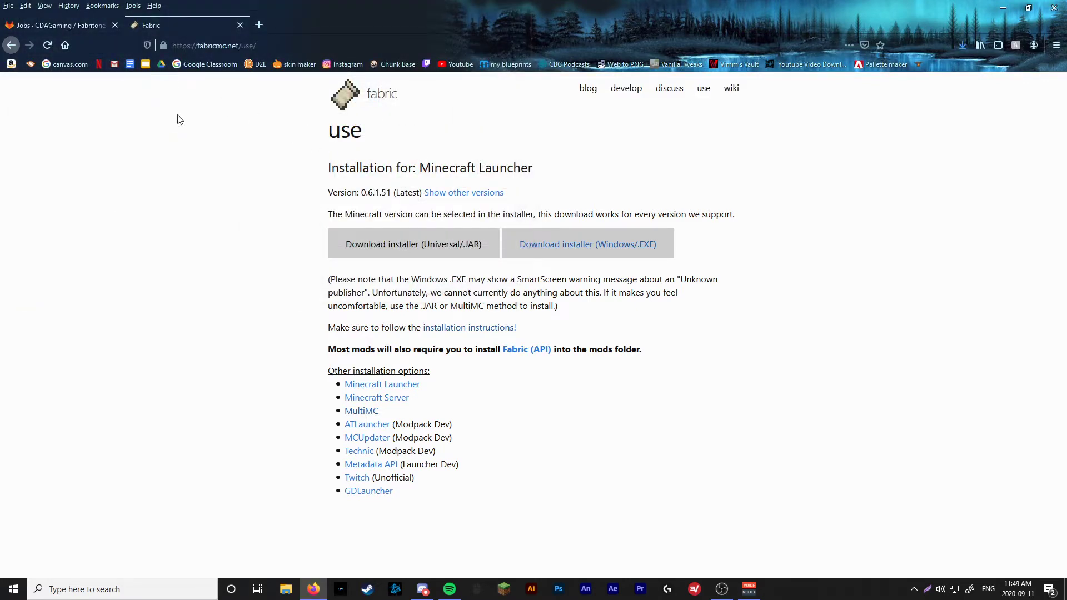
# From the Fabritone GitLab jobs page, download job #714957774's artifacts.zip, open it with Windows Explorer, and close the archive window
pyautogui.click(38, 33)
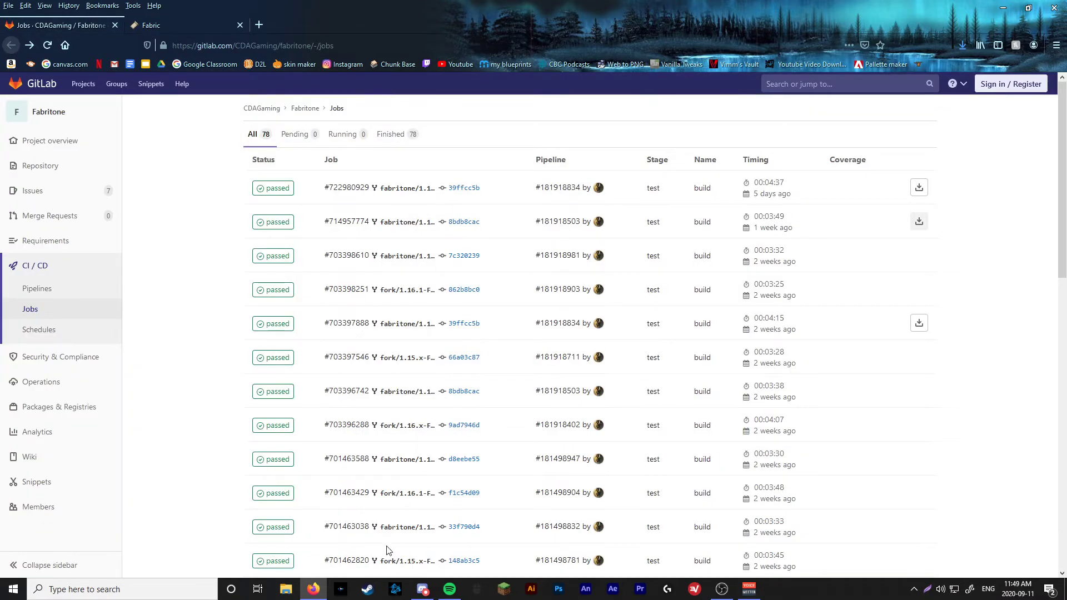
pyautogui.moveTo(785, 231)
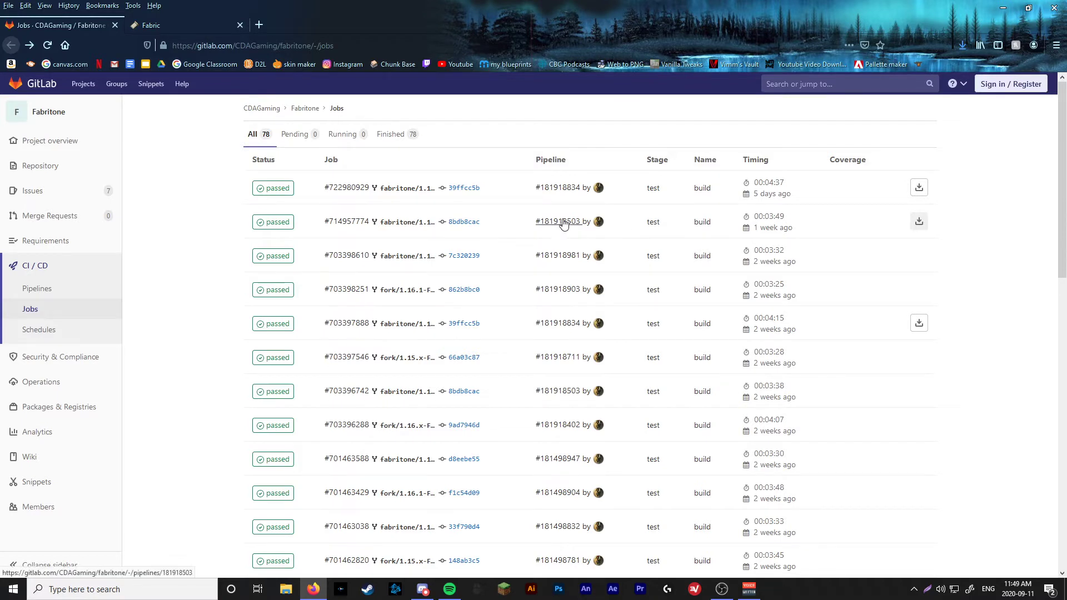
pyautogui.click(920, 222)
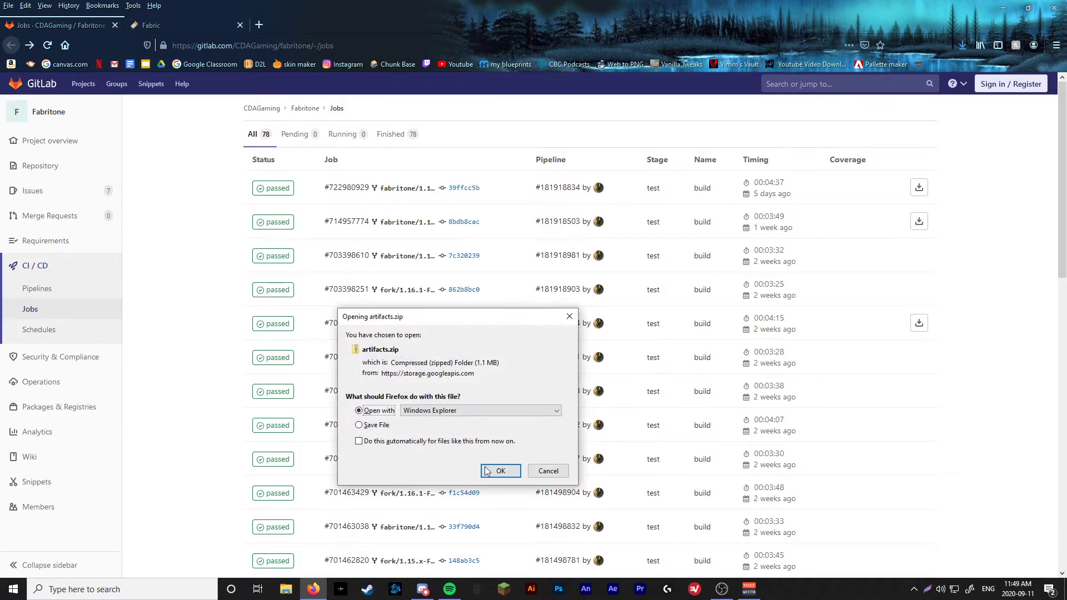
pyautogui.click(486, 471)
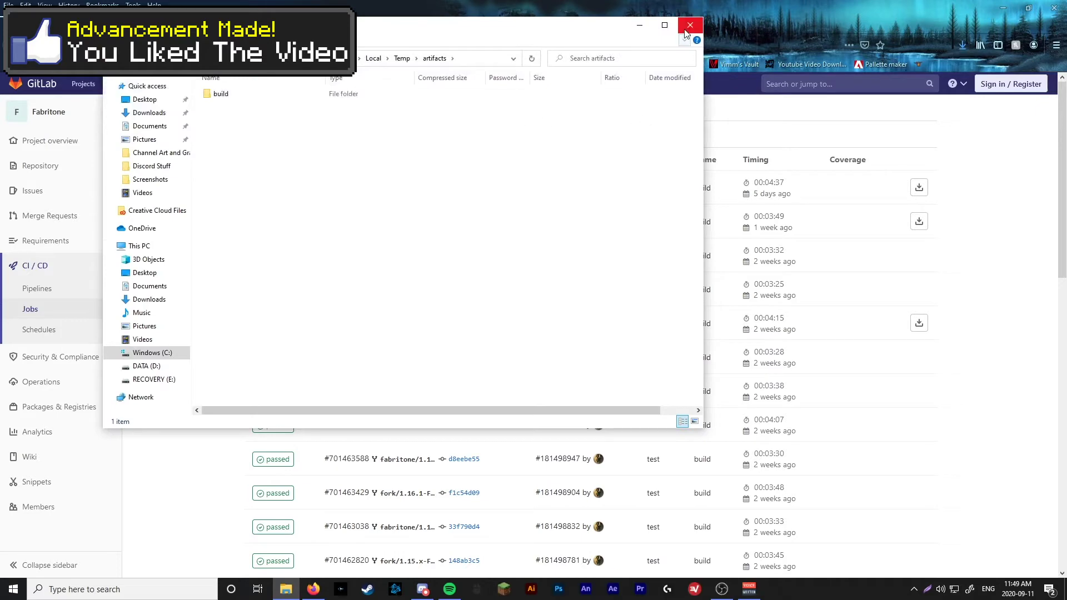
pyautogui.click(689, 26)
# Show the downloaded artifacts.zip in its Temp folder, move it to the Desktop folder, and close the file window
pyautogui.click(962, 45)
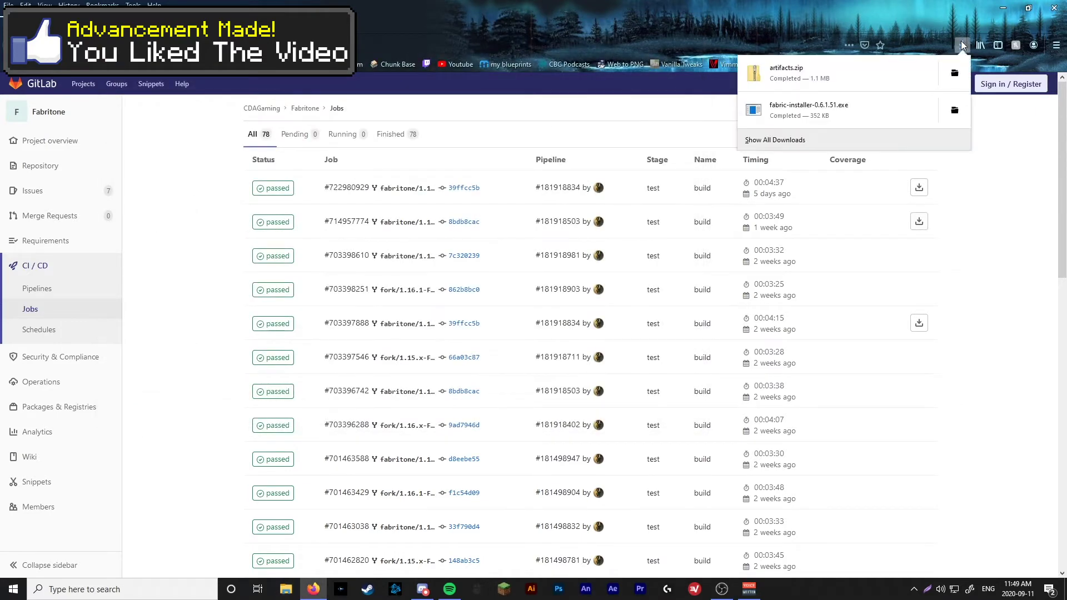
pyautogui.click(952, 80)
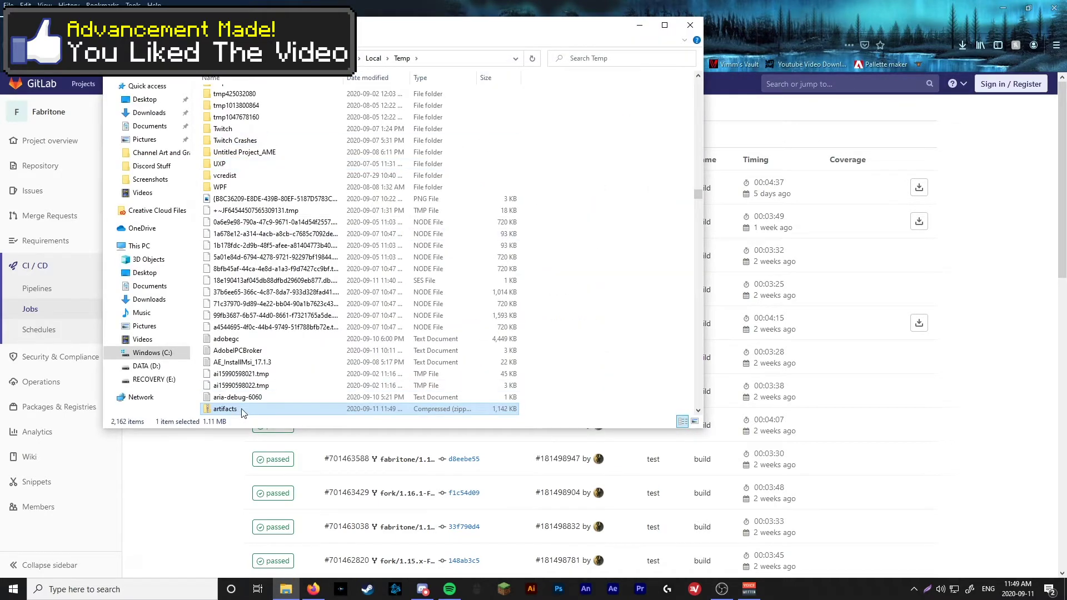
pyautogui.moveTo(241, 410); pyautogui.dragTo(158, 276)
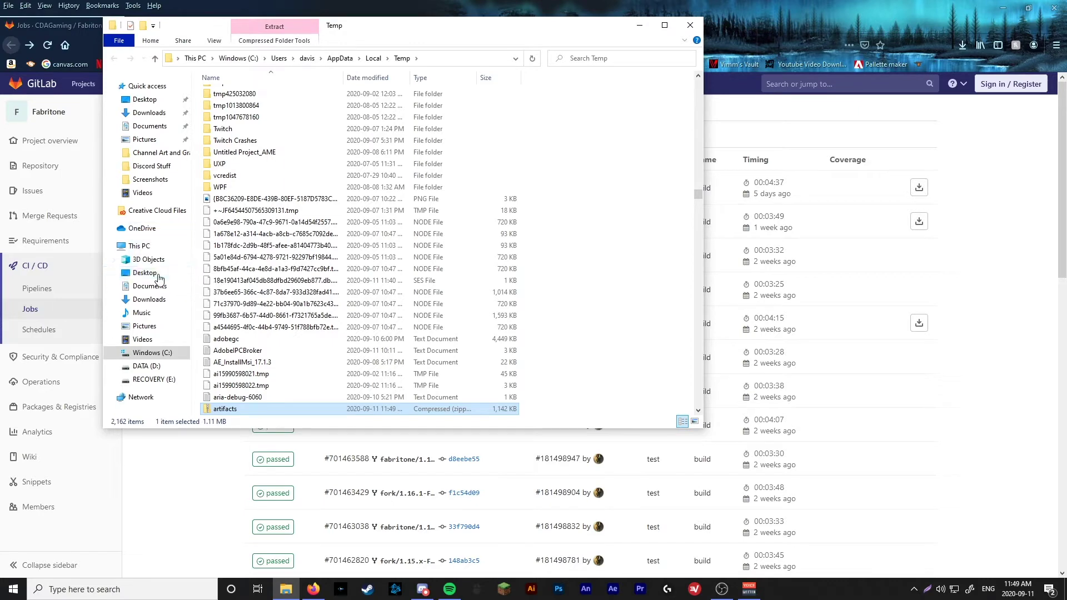
pyautogui.click(159, 276)
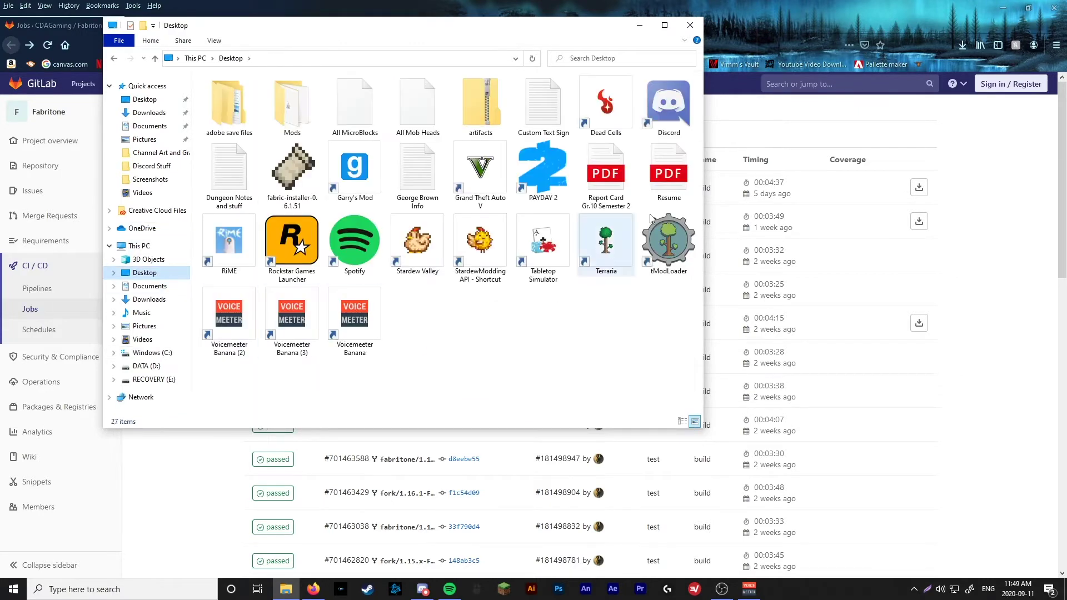
pyautogui.click(691, 25)
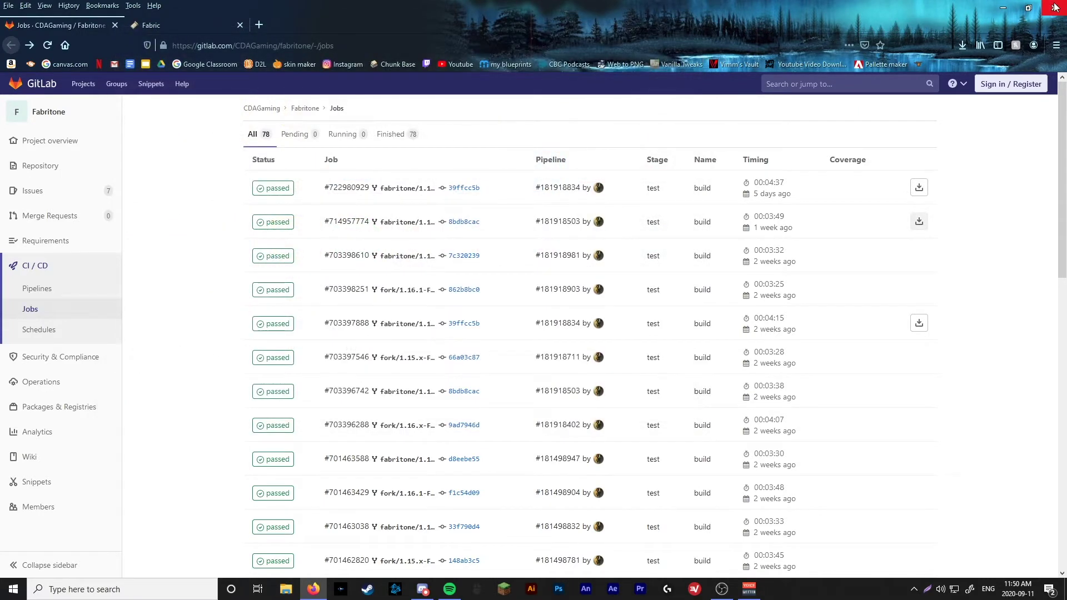
# Close the browser and place the artifacts archive and the Fabric installer side by side in the desktop's open area
pyautogui.click(1054, 8)
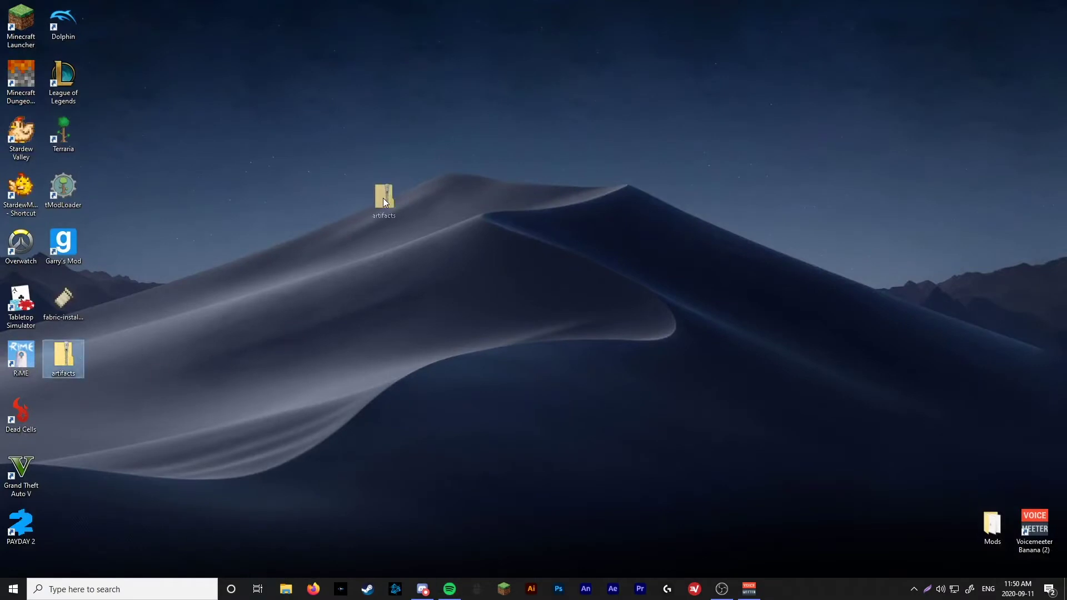
pyautogui.moveTo(382, 198); pyautogui.dragTo(383, 199)
pyautogui.moveTo(62, 300); pyautogui.dragTo(447, 197)
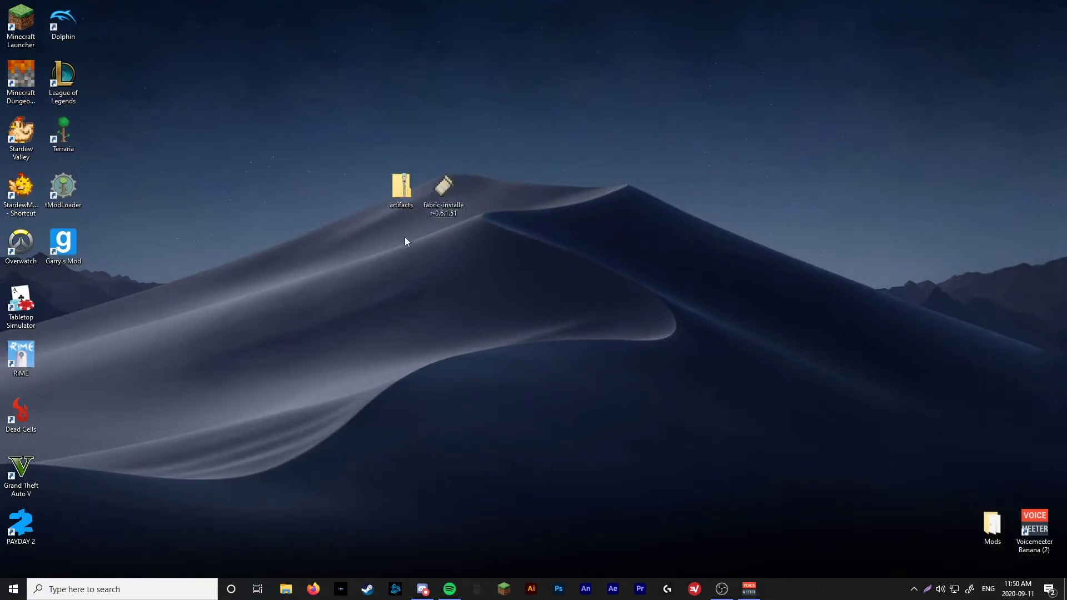
# Run the Fabric installer and install loader 0.9.3+build.207 for the Minecraft 1.16.2 client with a profile created
pyautogui.click(457, 186)
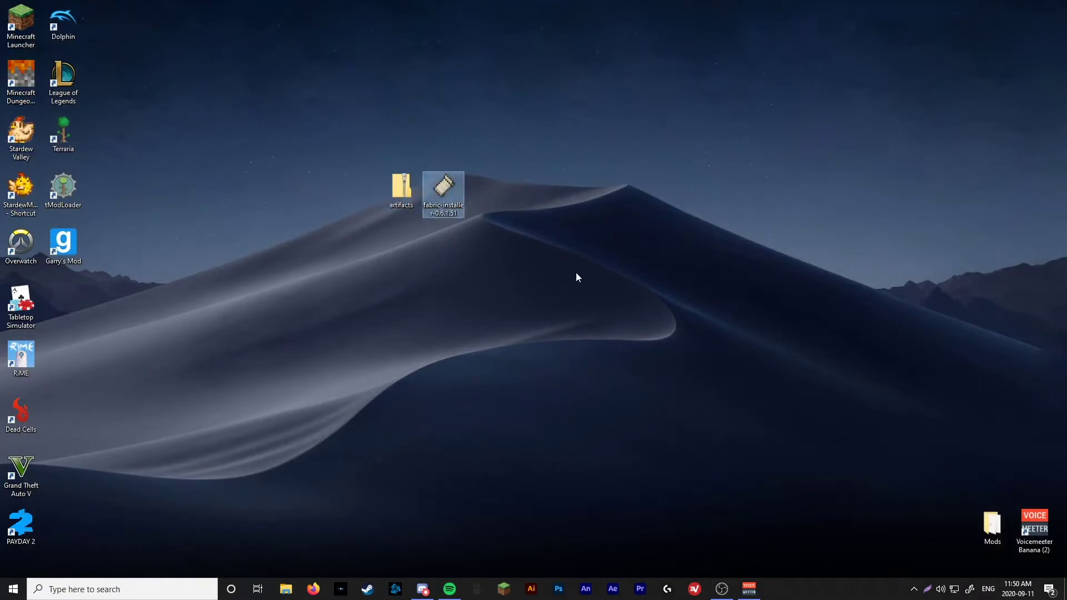
pyautogui.doubleClick(444, 194)
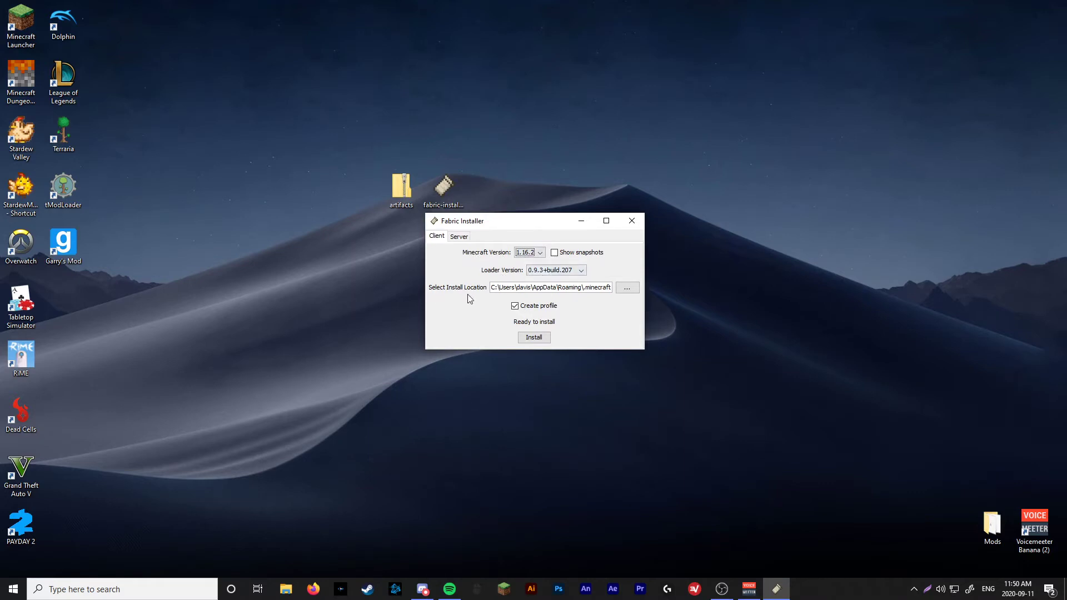
pyautogui.click(563, 271)
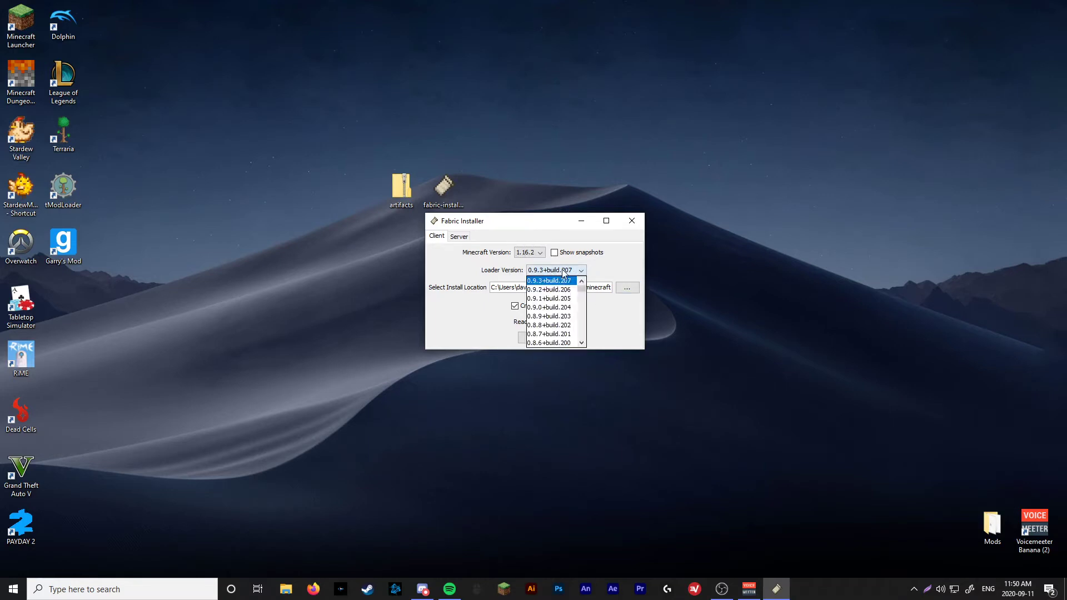
pyautogui.click(577, 267)
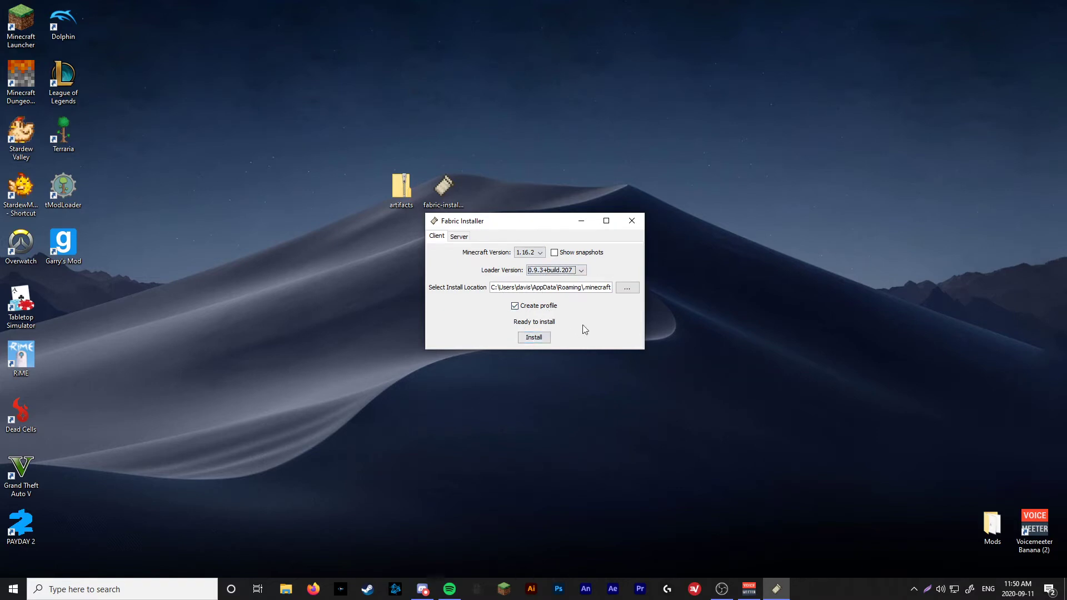
pyautogui.click(536, 338)
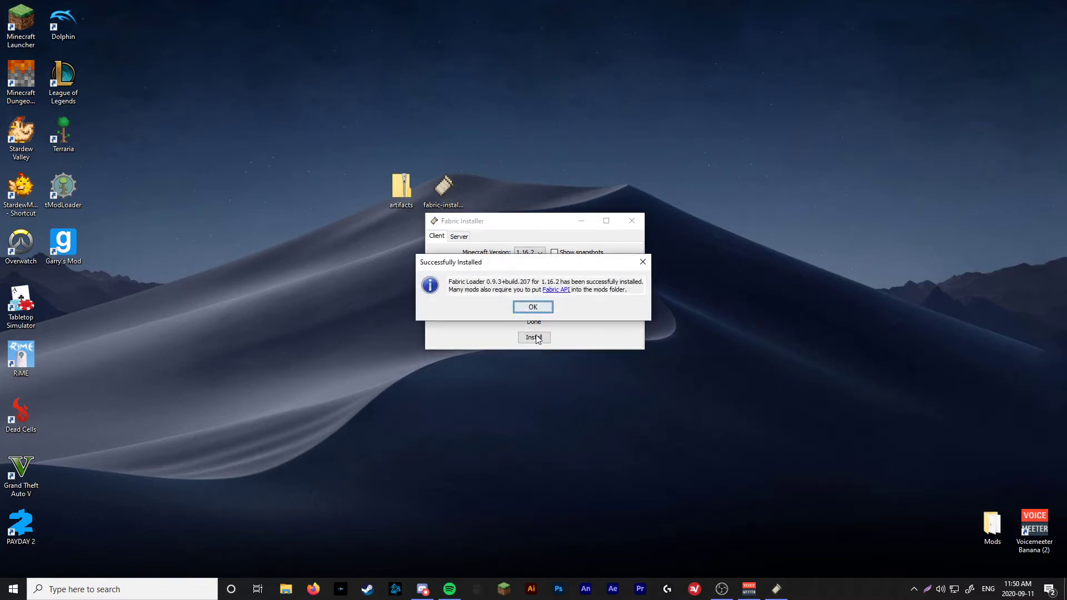
pyautogui.click(532, 308)
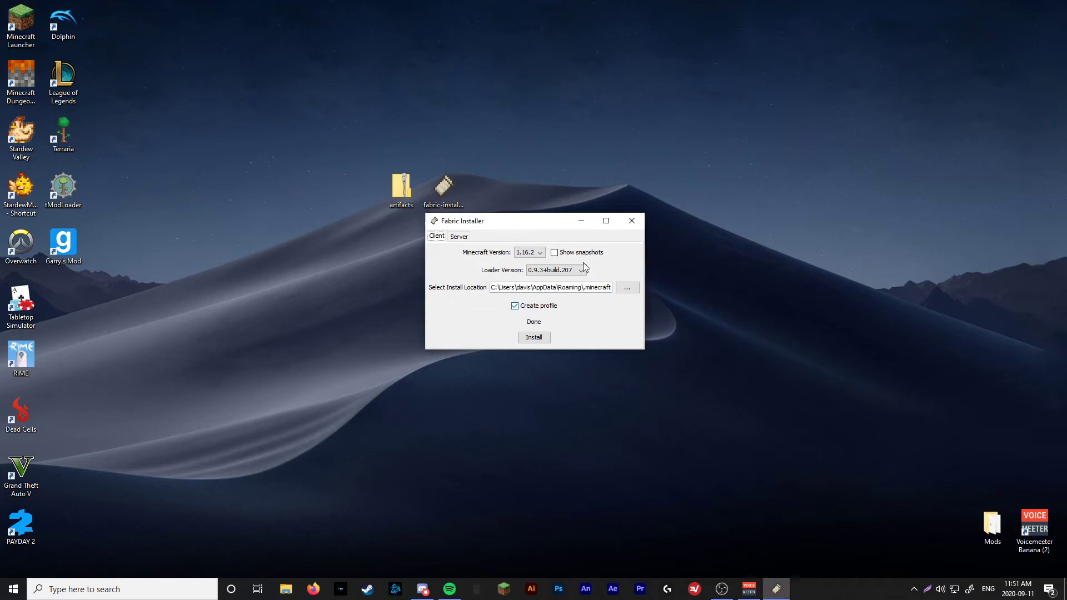
# Close the Fabric Installer and delete the fabric-installer-0.6.1.51 file from the desktop
pyautogui.click(632, 221)
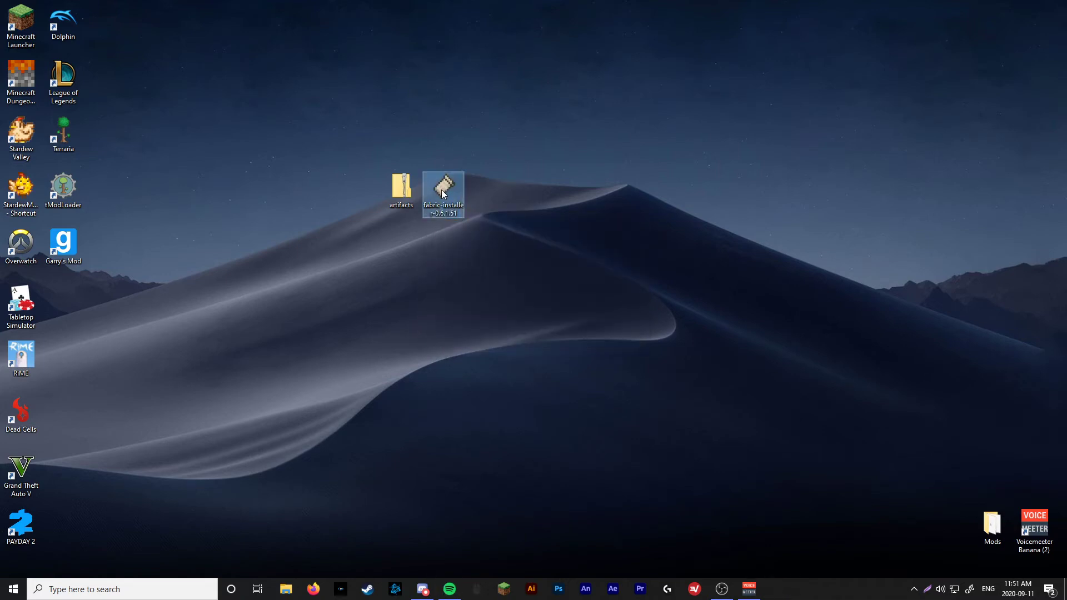
pyautogui.press('Delete')
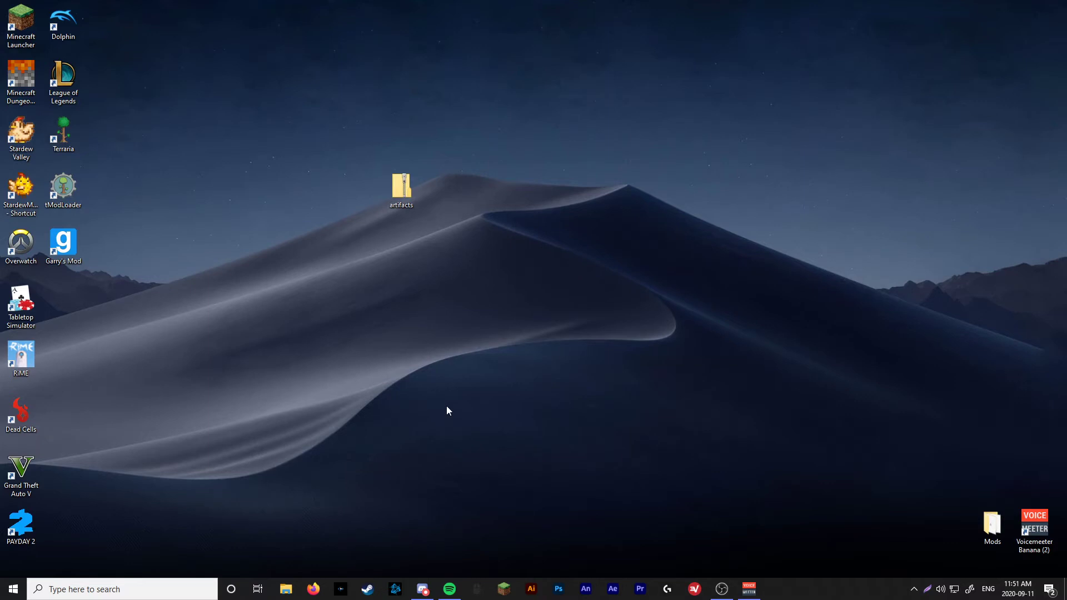
# Open the %appdata% folder through the Run dialog, move its window clear of the artifacts archive, and open .minecraft
pyautogui.press('super+r')
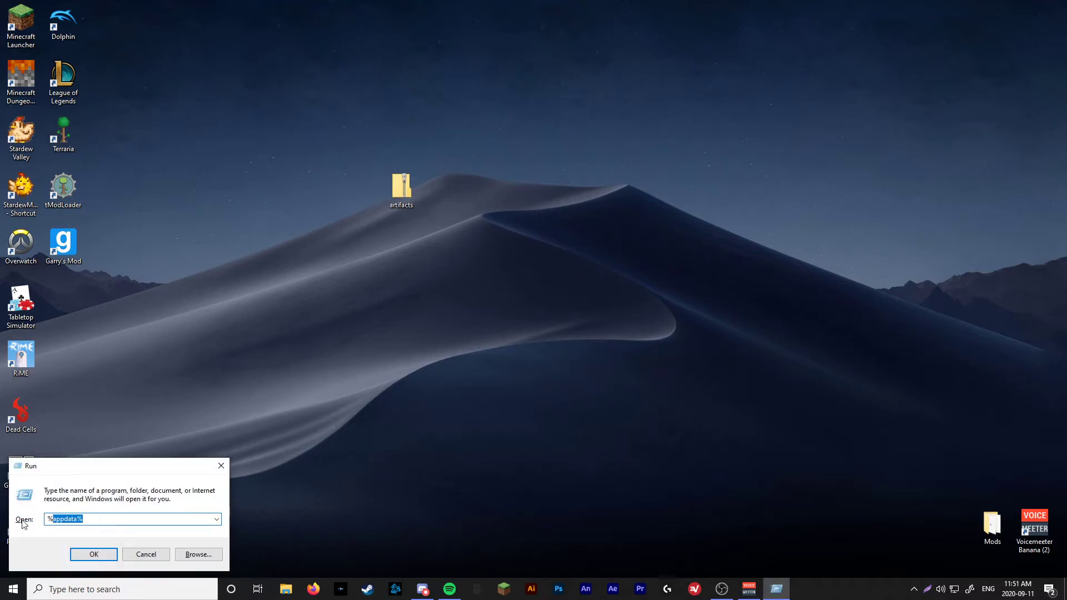
pyautogui.press('BackSpace')
pyautogui.press('BackSpace')
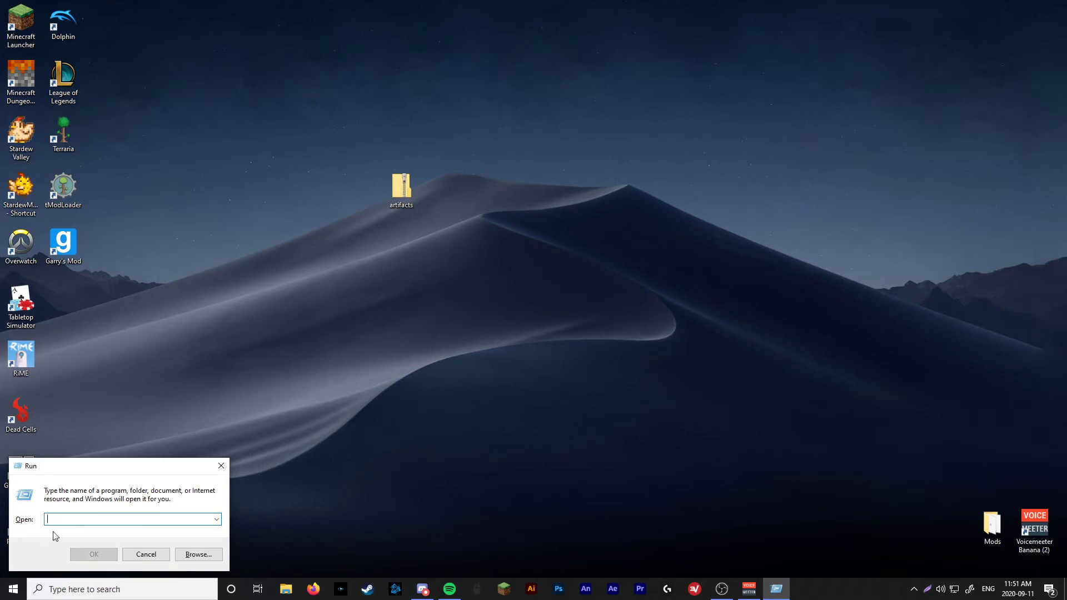
pyautogui.moveTo(111, 466); pyautogui.dragTo(543, 247)
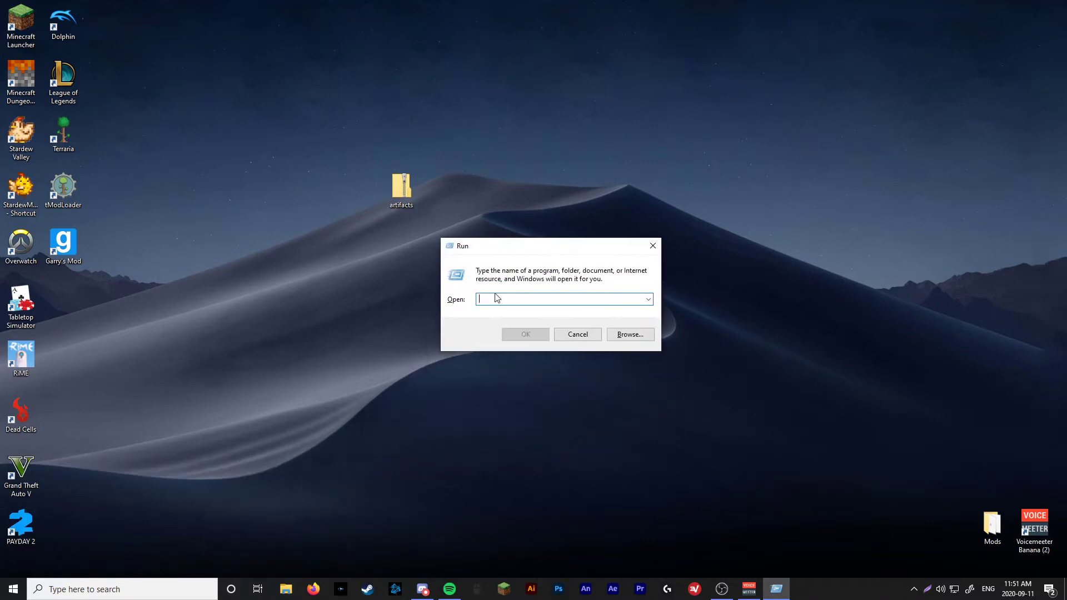
pyautogui.write('%app')
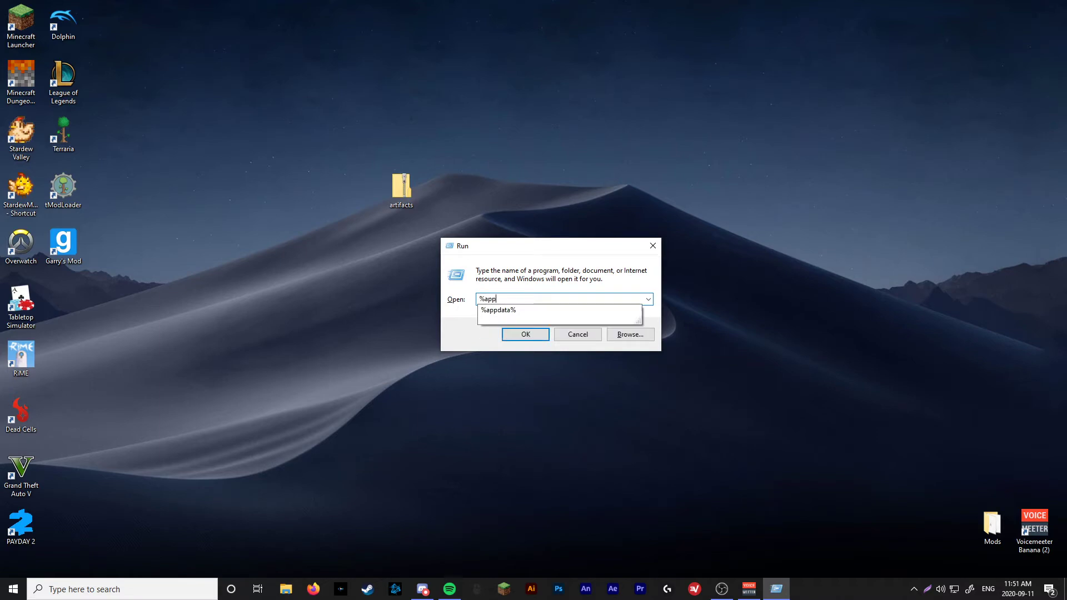
pyautogui.write('data')
pyautogui.click(492, 309)
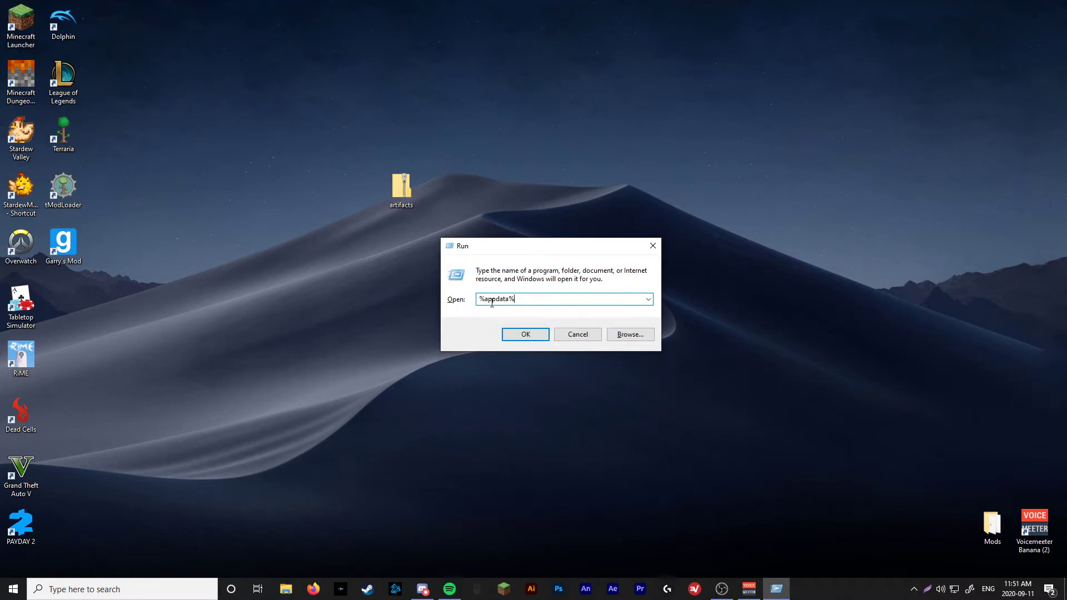
pyautogui.press('Return')
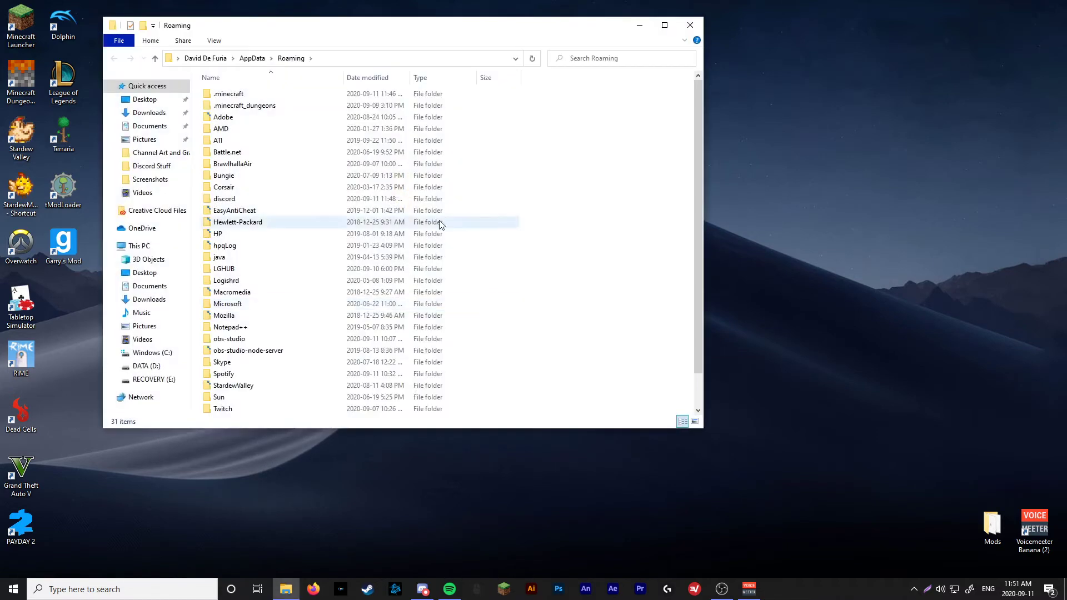
pyautogui.moveTo(336, 34); pyautogui.dragTo(669, 54)
pyautogui.doubleClick(605, 115)
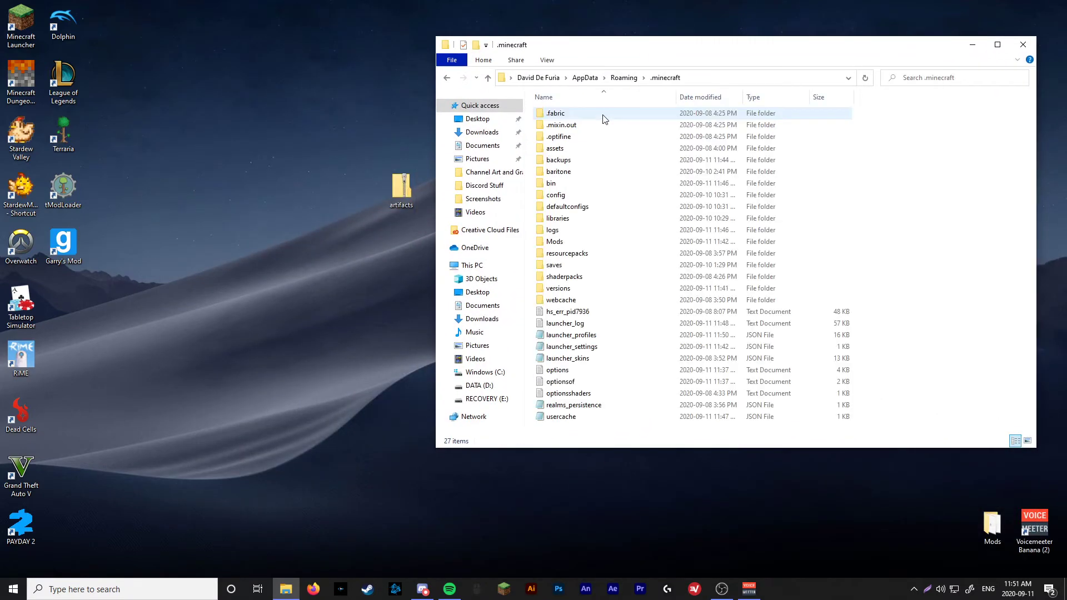
# Check the minecraft-1.16.2 folder within .fabric and the versions folder for Fabric loader files, ending back in .minecraft
pyautogui.doubleClick(580, 115)
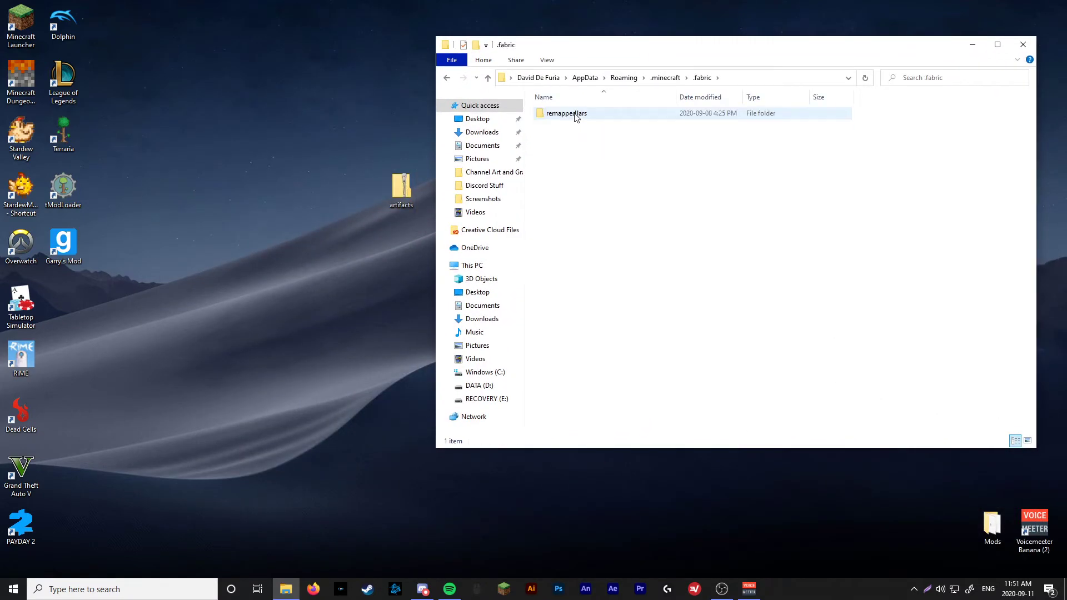
pyautogui.click(583, 115)
pyautogui.doubleClick(583, 115)
pyautogui.doubleClick(584, 114)
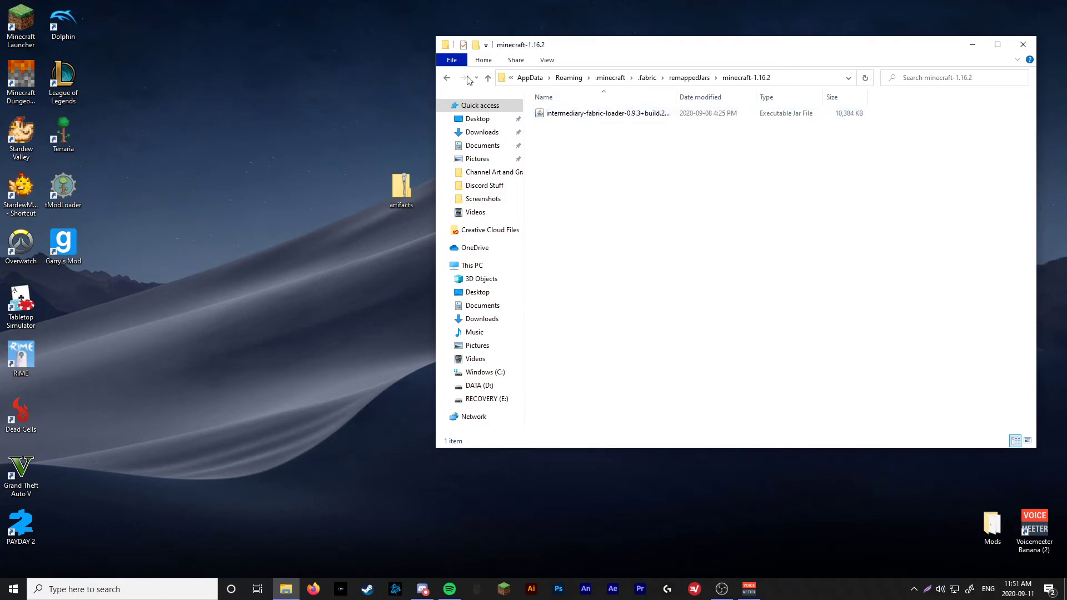
pyautogui.click(448, 78)
pyautogui.click(448, 77)
pyautogui.click(448, 78)
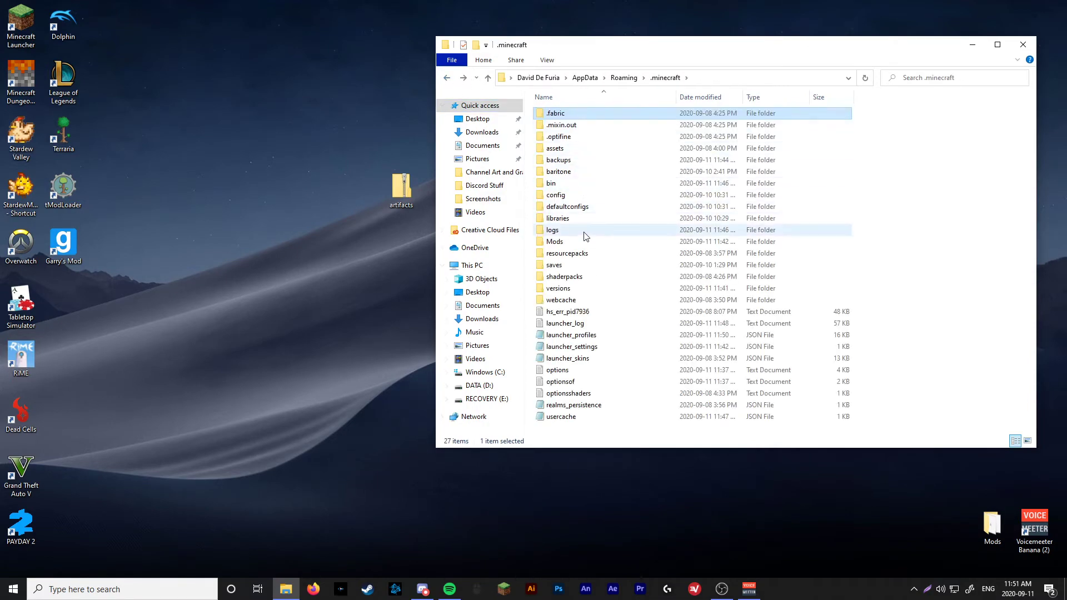
pyautogui.doubleClick(579, 289)
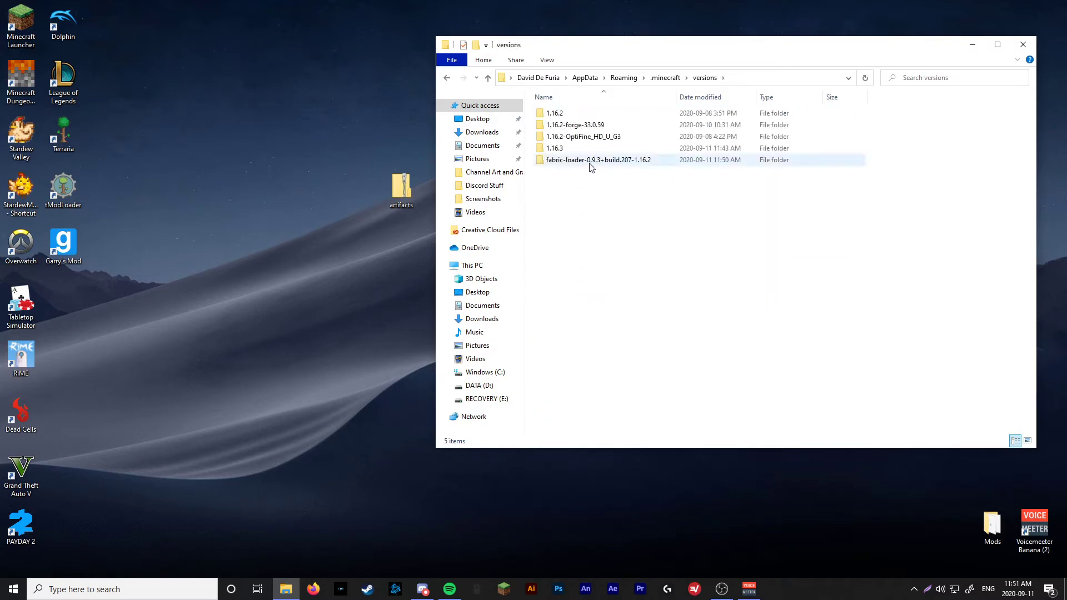
pyautogui.click(447, 79)
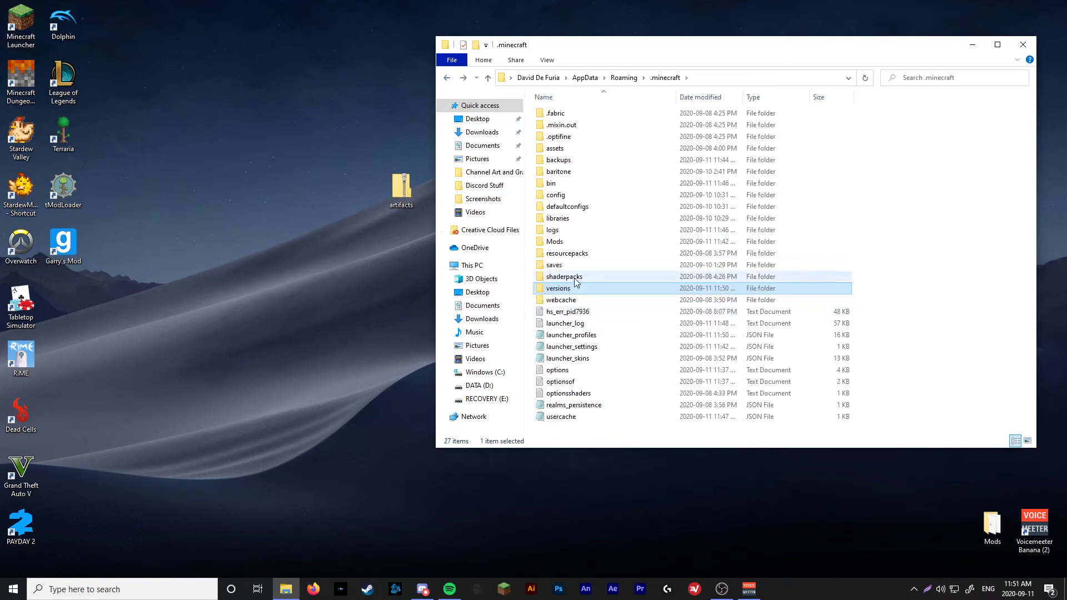
# Move the artifacts archive to a clear spot on the desktop farther away from the .minecraft window
pyautogui.moveTo(400, 188); pyautogui.dragTo(311, 300)
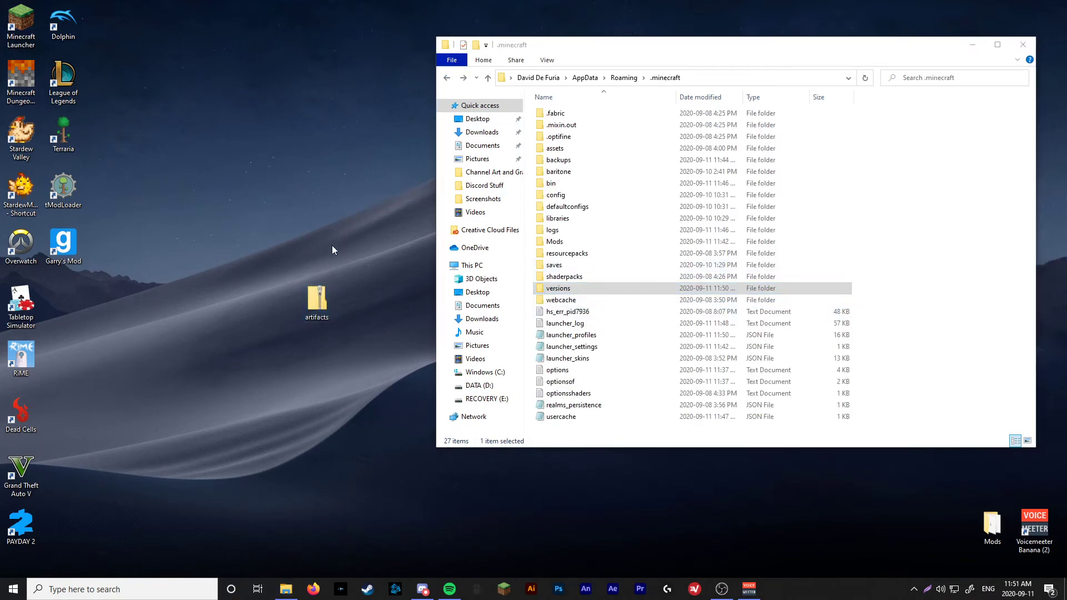
# Extract the artifacts archive into an artifacts folder on the desktop and delete the original archive
pyautogui.rightClick(318, 299)
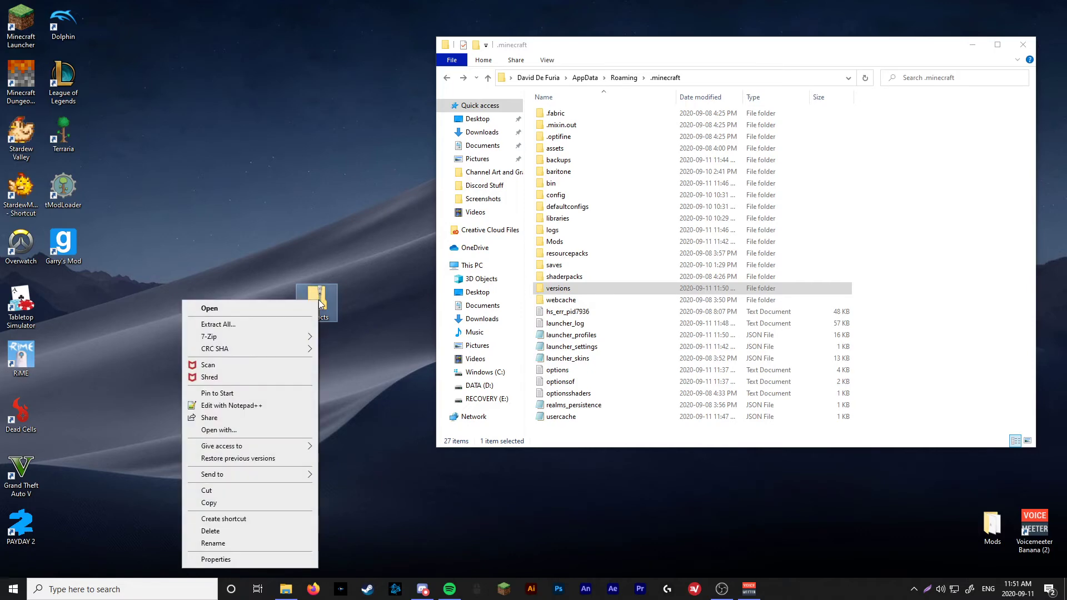
pyautogui.click(286, 325)
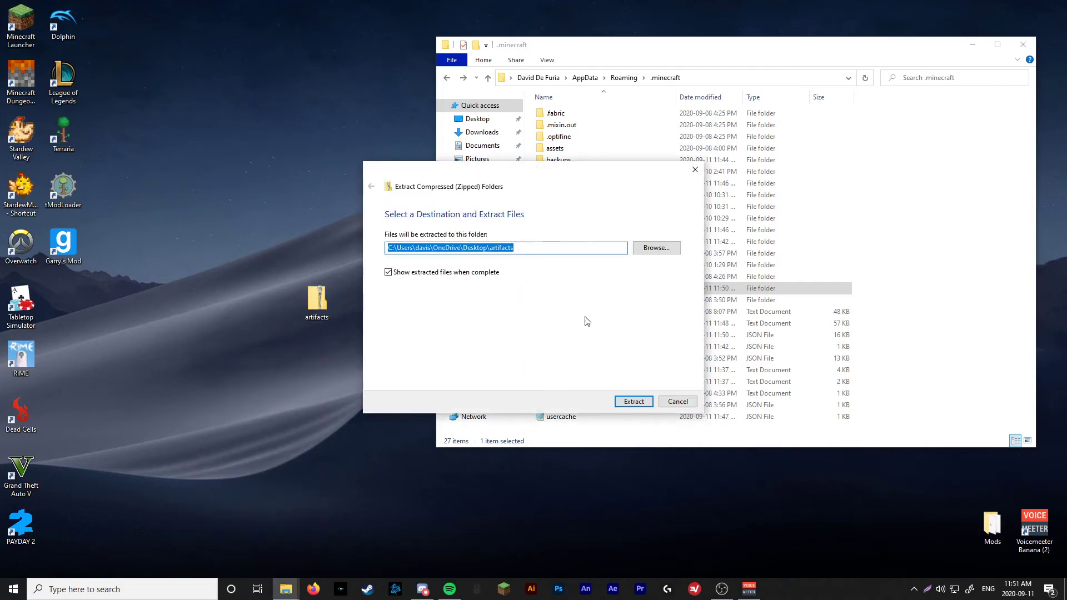
pyautogui.click(634, 401)
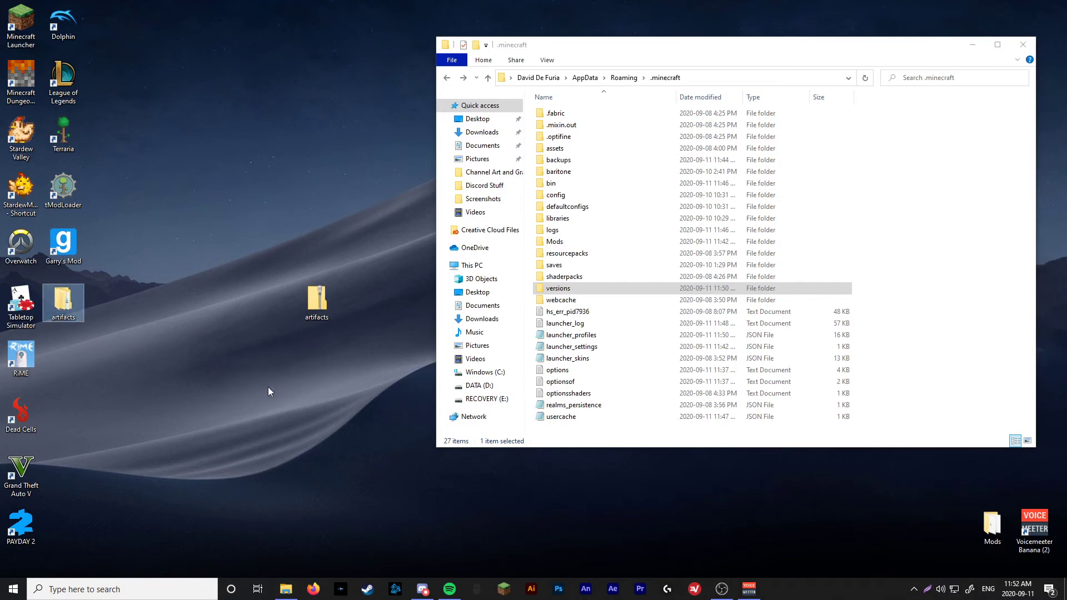
pyautogui.moveTo(321, 336); pyautogui.dragTo(326, 309)
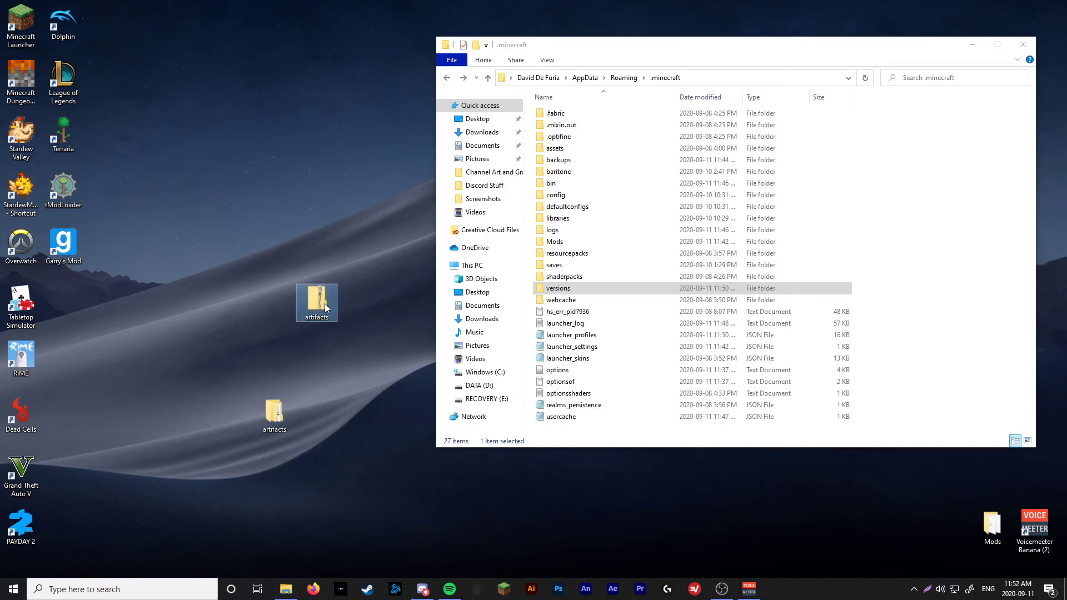
pyautogui.press('Delete')
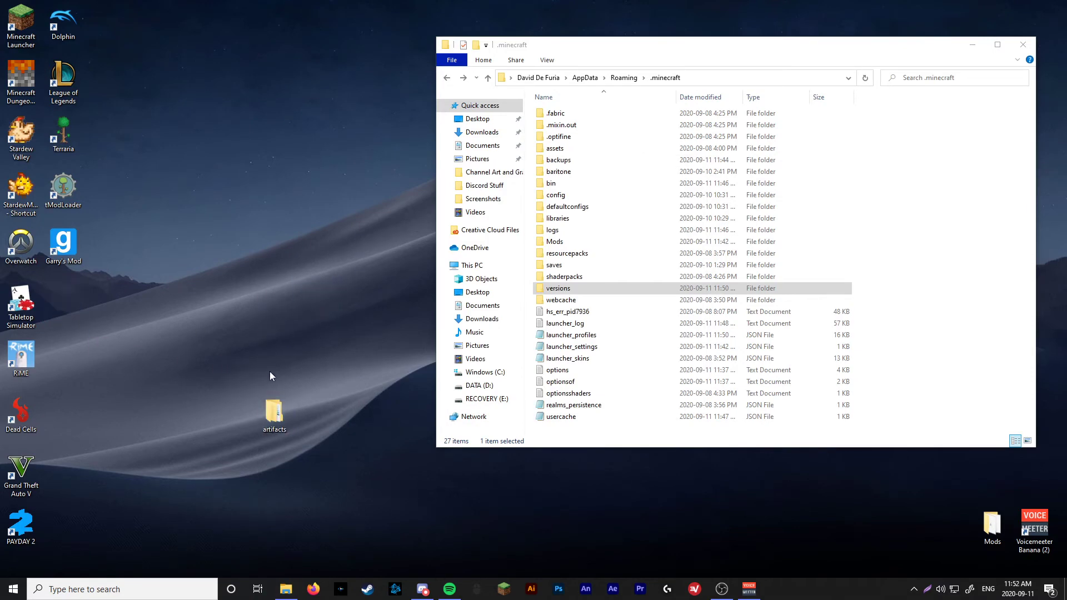
# Open the build > libs folder inside the extracted artifacts folder and arrange its narrowed window beside the .minecraft window
pyautogui.doubleClick(268, 414)
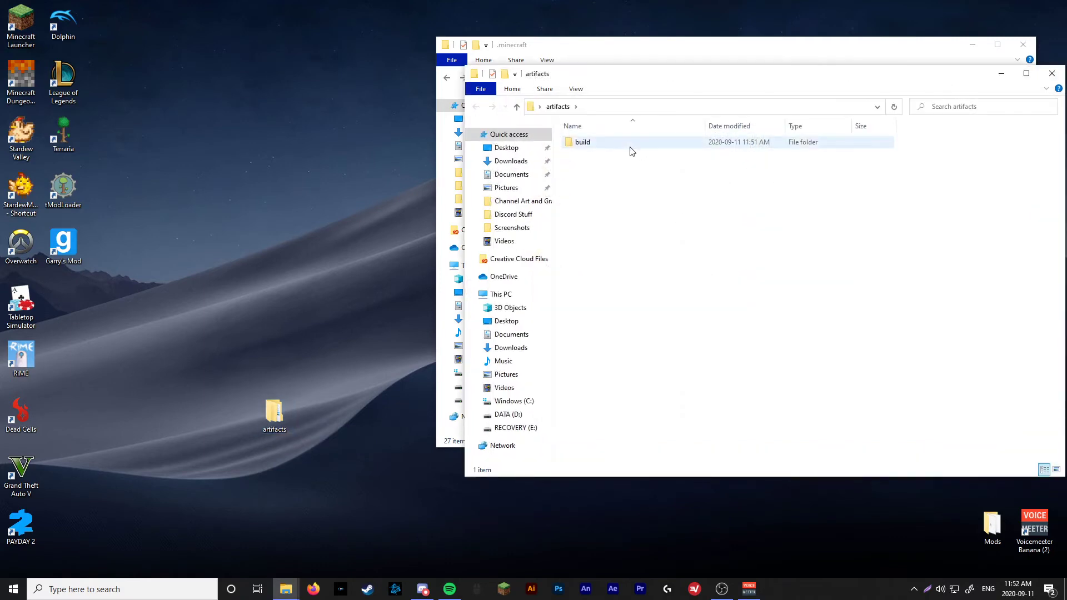
pyautogui.doubleClick(632, 150)
pyautogui.doubleClick(632, 151)
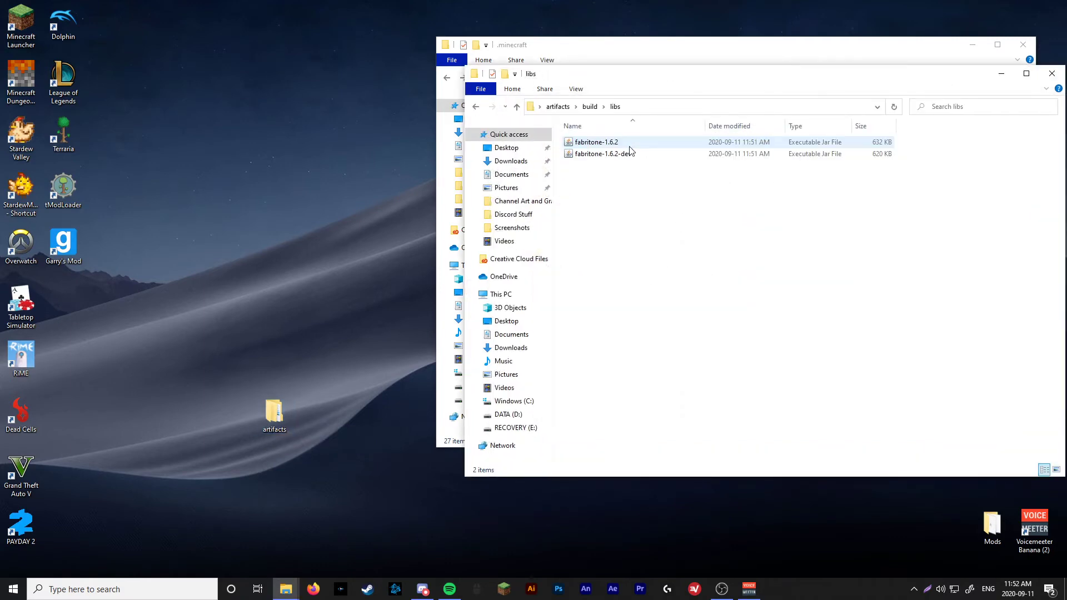
pyautogui.moveTo(672, 77); pyautogui.dragTo(244, 138)
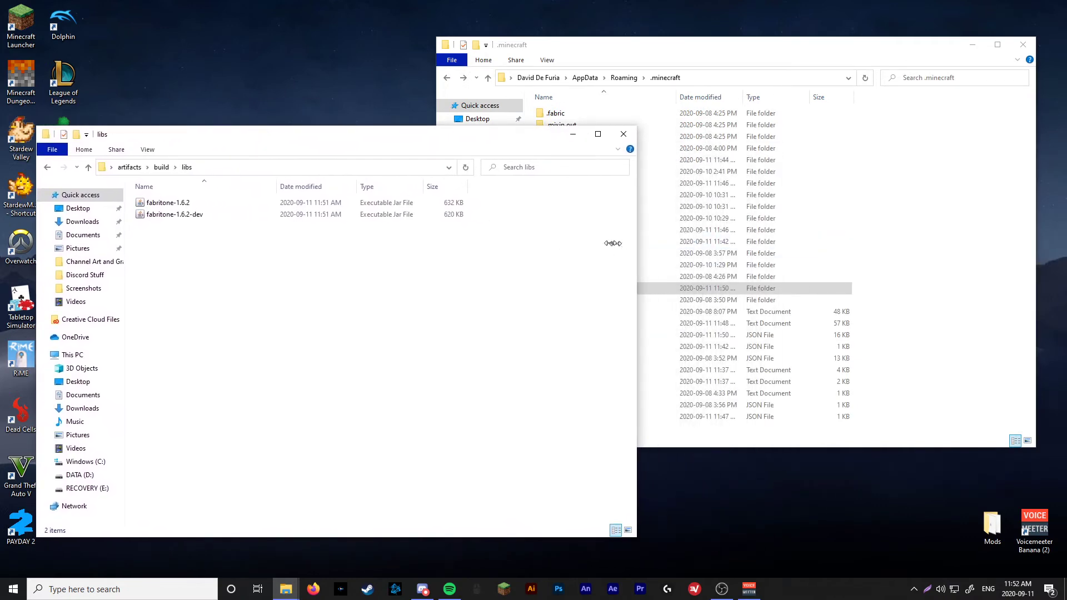
pyautogui.moveTo(638, 243); pyautogui.dragTo(369, 227)
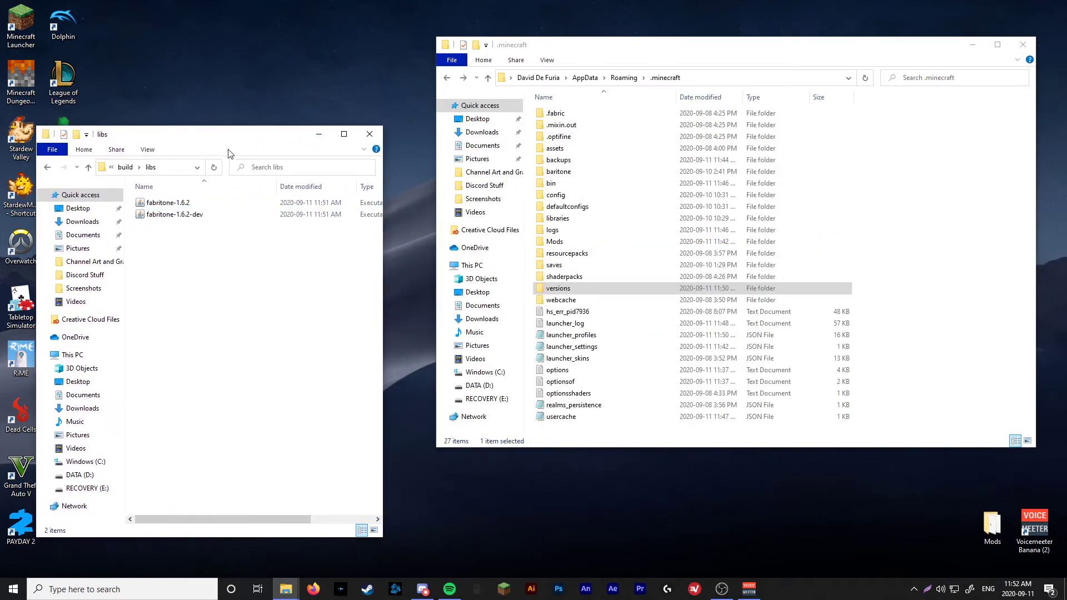
pyautogui.moveTo(263, 137); pyautogui.dragTo(309, 51)
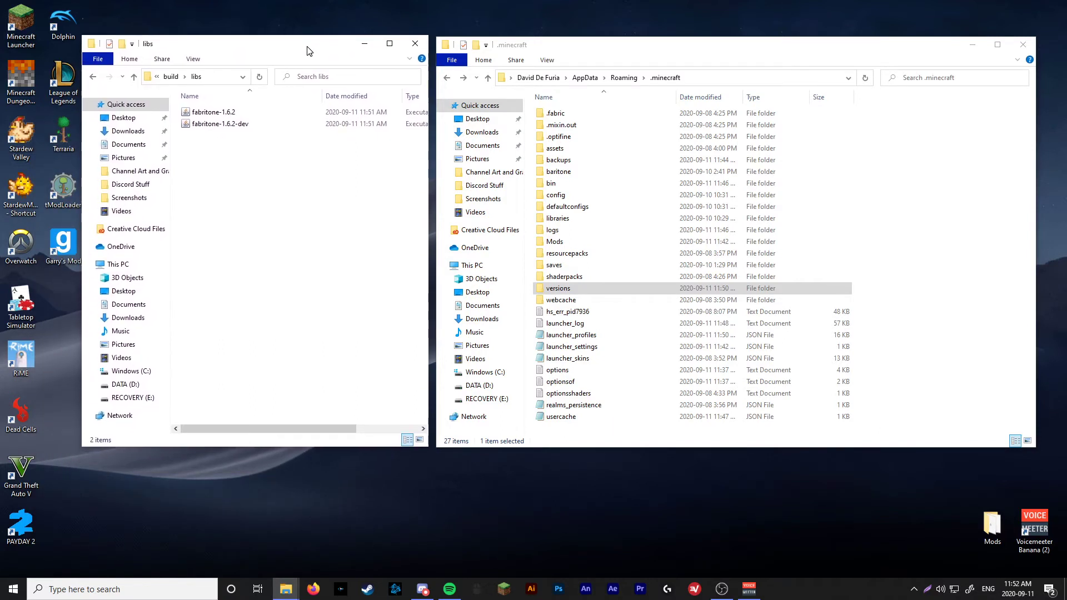
pyautogui.click(249, 127)
pyautogui.click(242, 177)
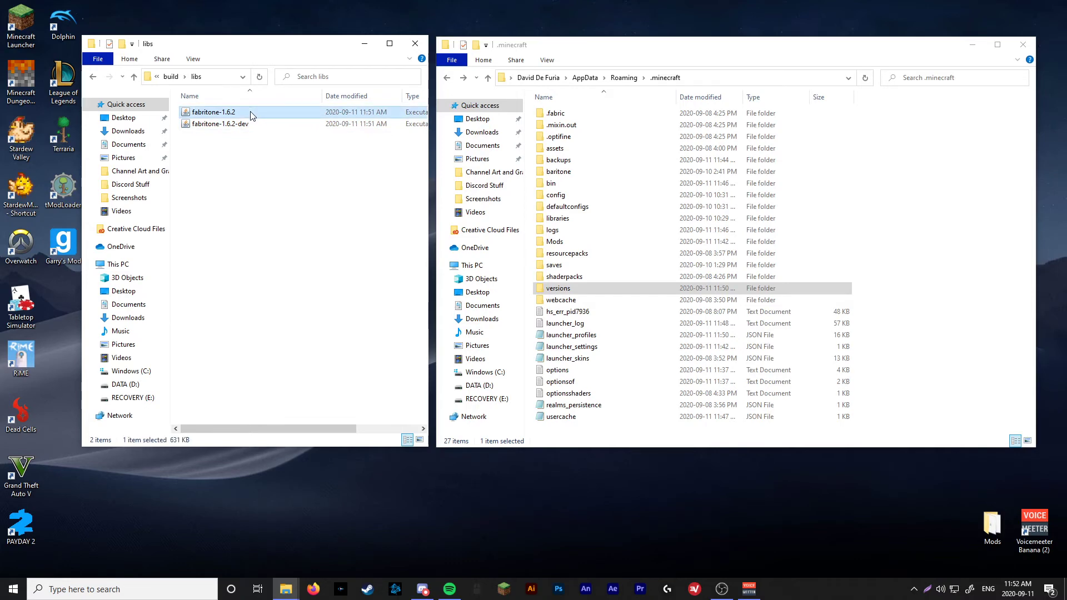
pyautogui.moveTo(250, 112); pyautogui.dragTo(250, 110)
pyautogui.click(258, 159)
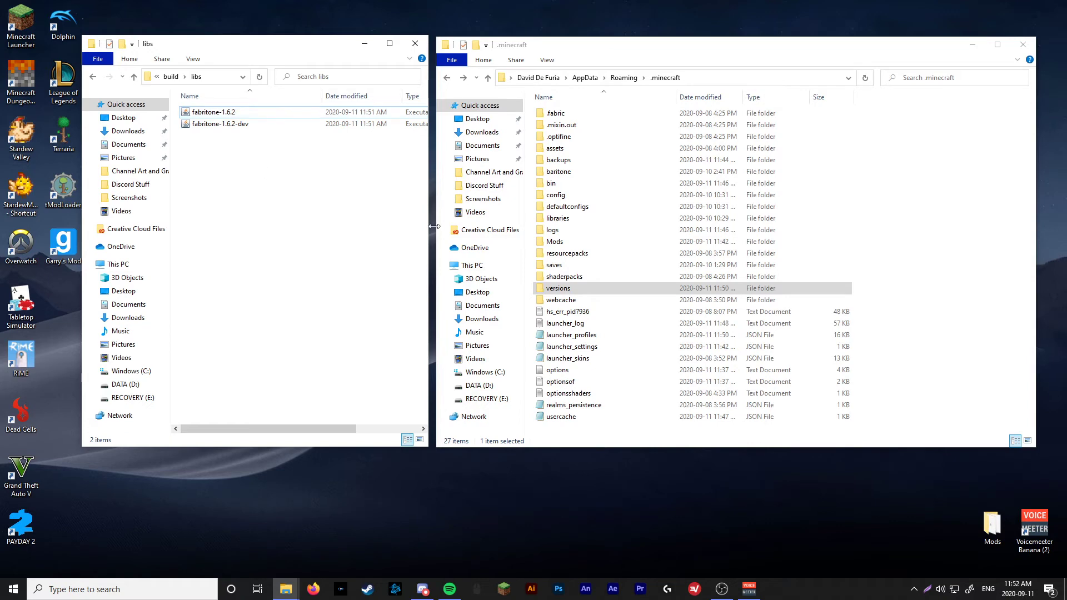
pyautogui.click(608, 51)
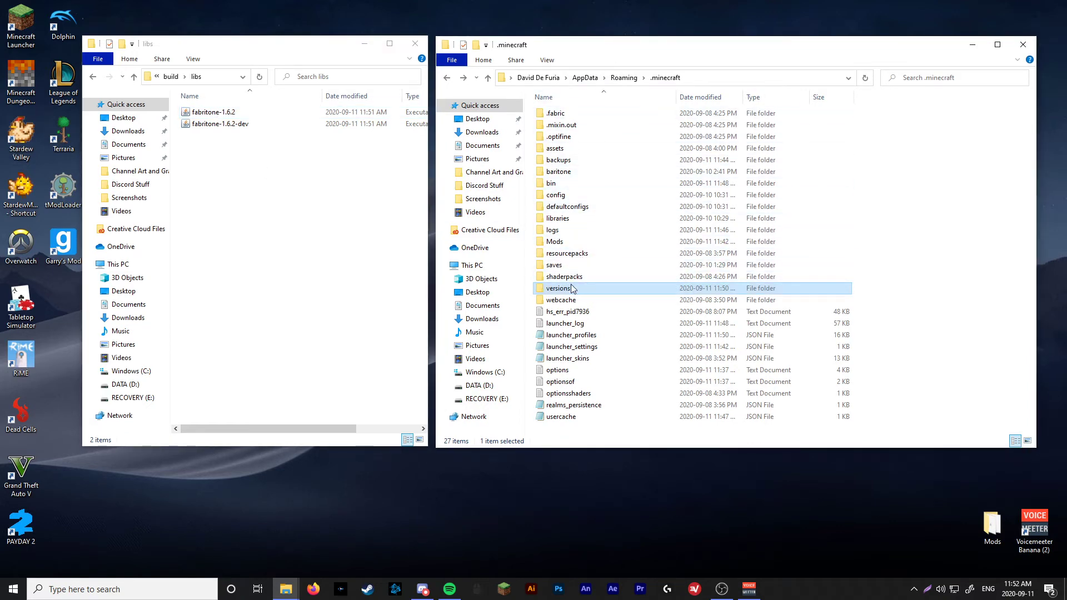
pyautogui.click(935, 255)
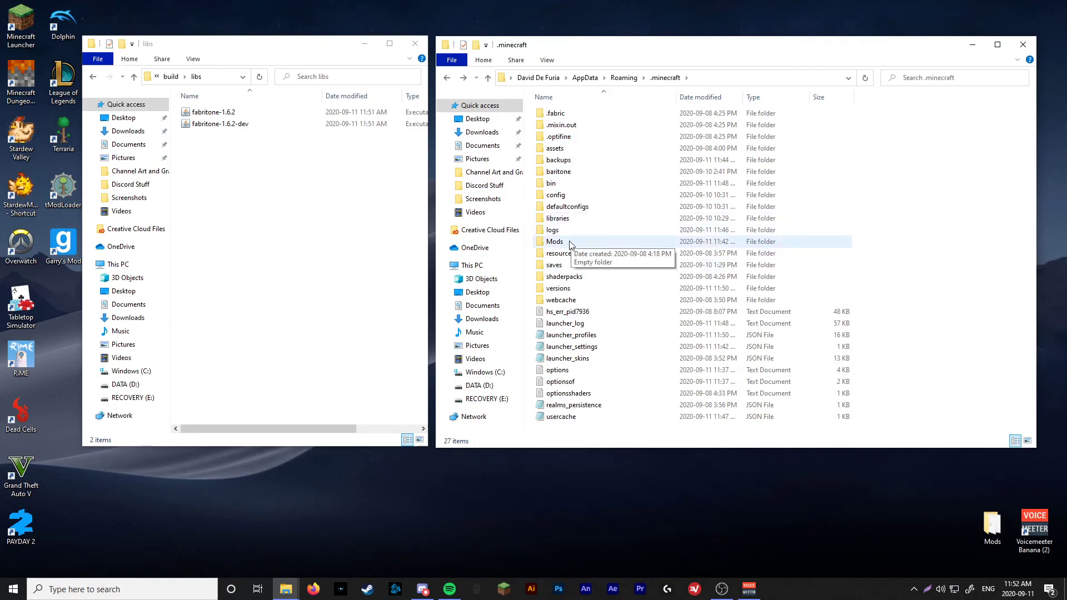
pyautogui.rightClick(912, 241)
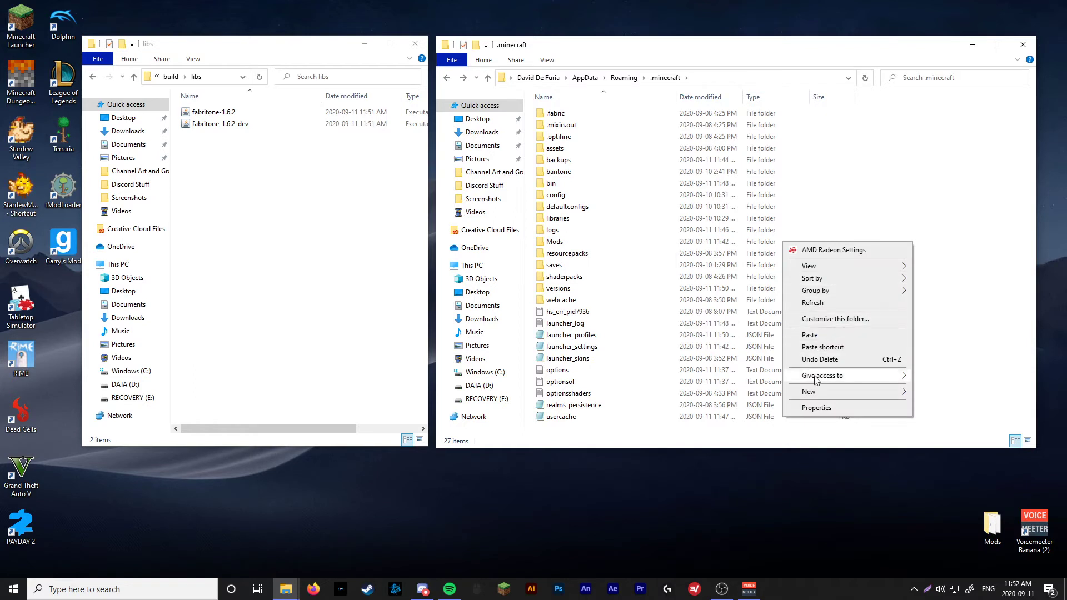
pyautogui.click(981, 262)
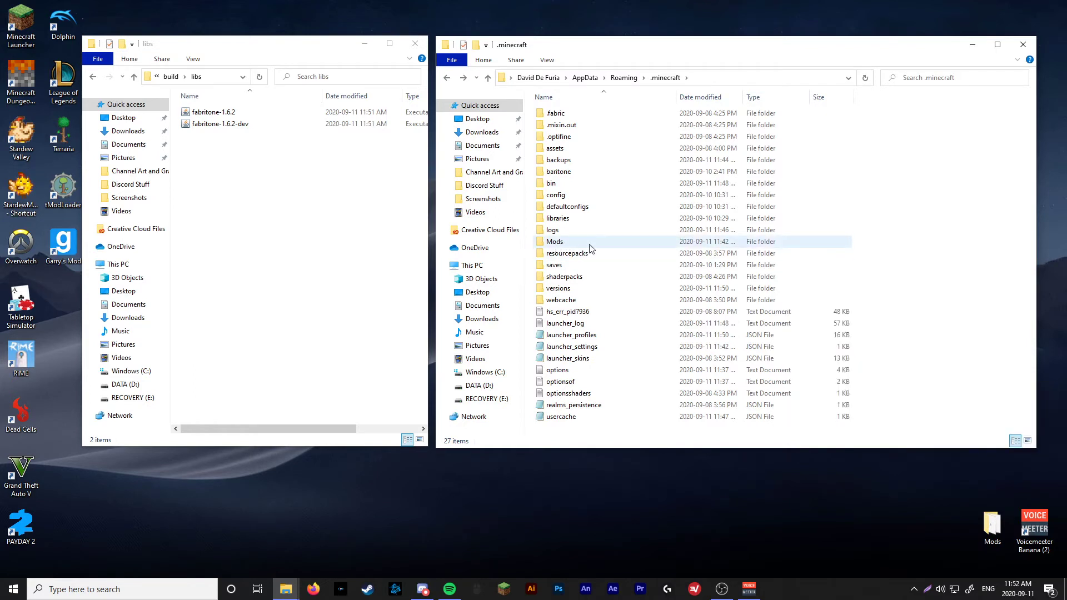
# Open the Mods folder in .minecraft and copy the fabritone-1.6.2 jar from libs into it
pyautogui.doubleClick(590, 246)
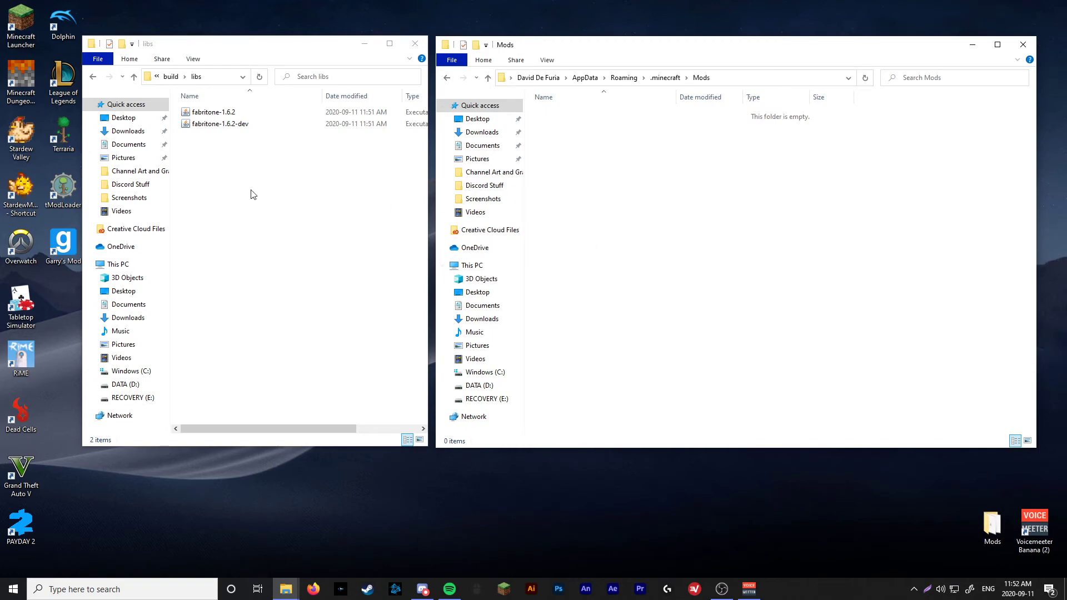
pyautogui.click(246, 114)
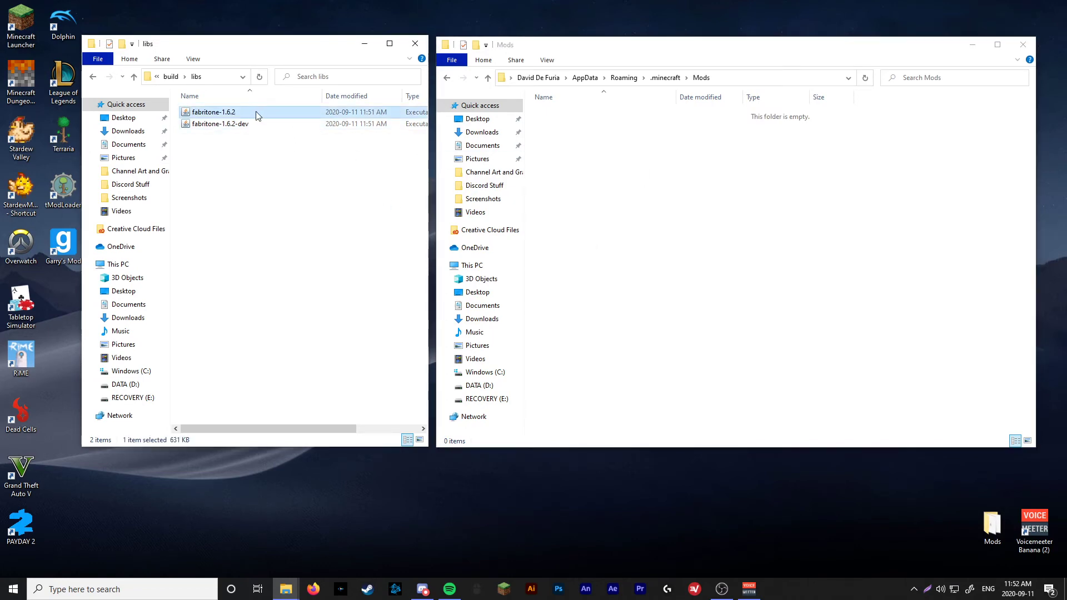
pyautogui.moveTo(255, 111); pyautogui.dragTo(248, 112)
pyautogui.click(249, 133)
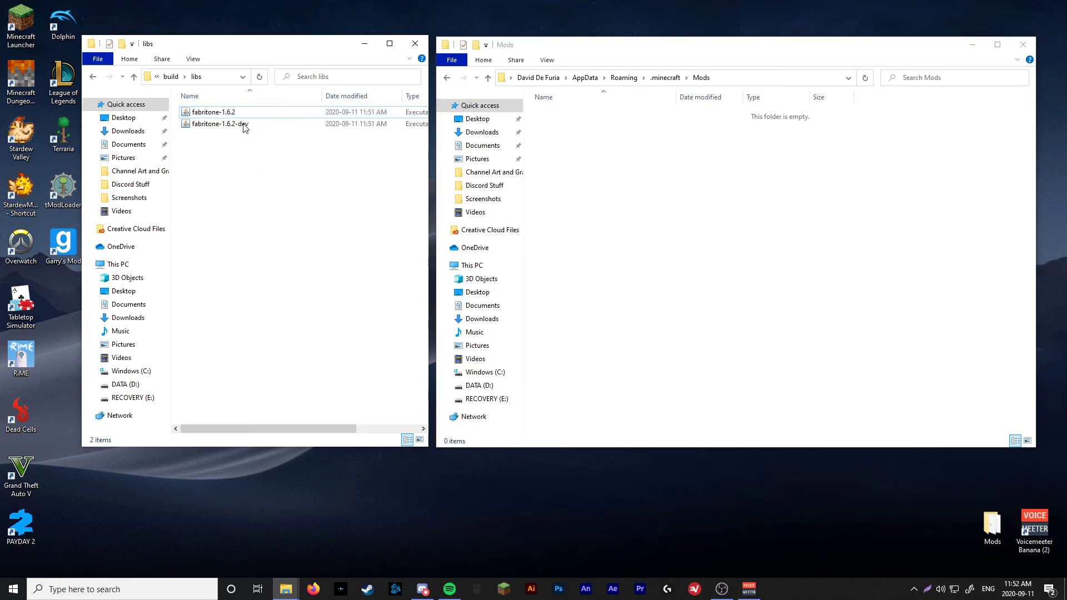
pyautogui.moveTo(249, 112); pyautogui.dragTo(286, 114)
pyautogui.click(252, 197)
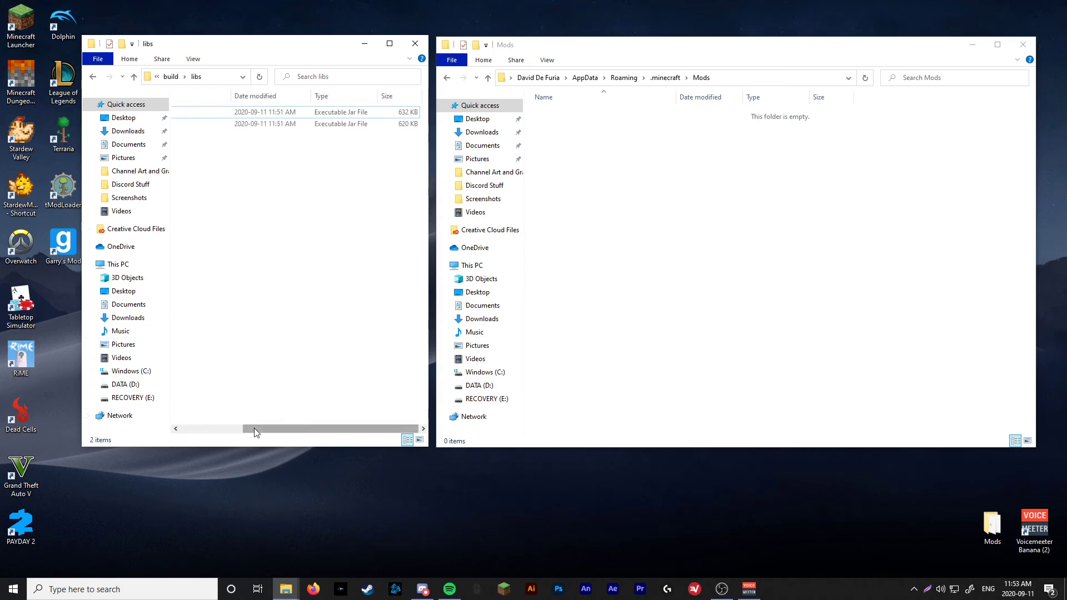
pyautogui.moveTo(255, 428); pyautogui.dragTo(192, 429)
pyautogui.click(247, 114)
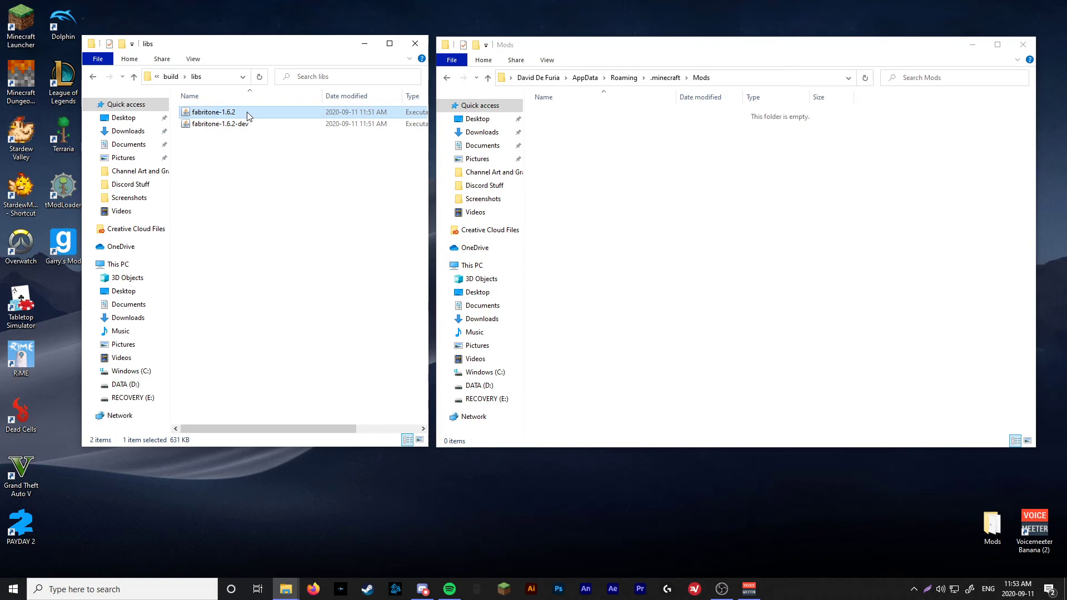
pyautogui.rightClick(248, 116)
pyautogui.click(133, 288)
pyautogui.rightClick(673, 220)
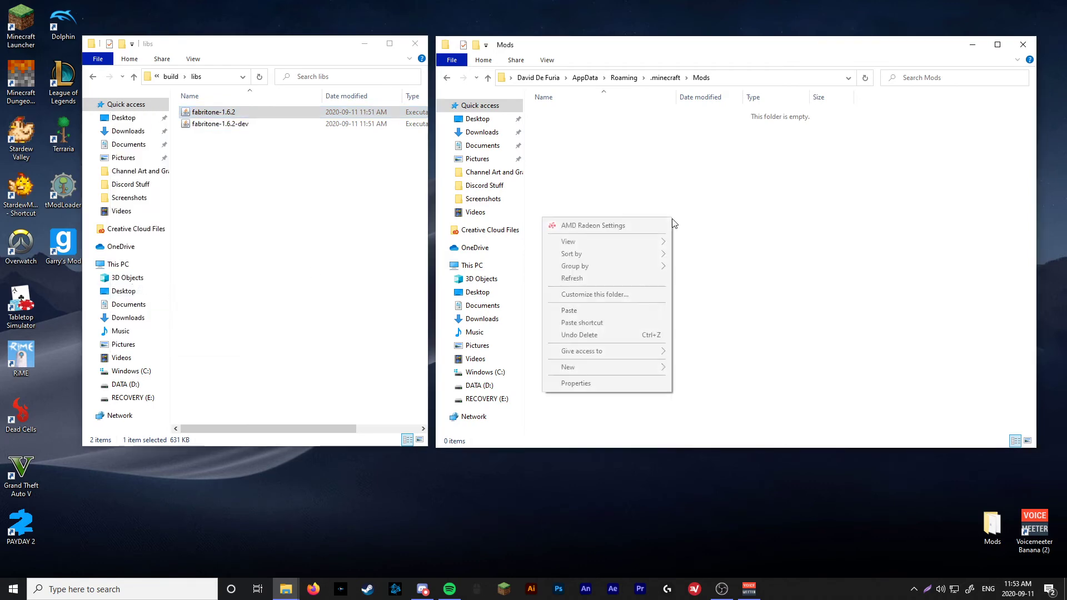
pyautogui.click(581, 311)
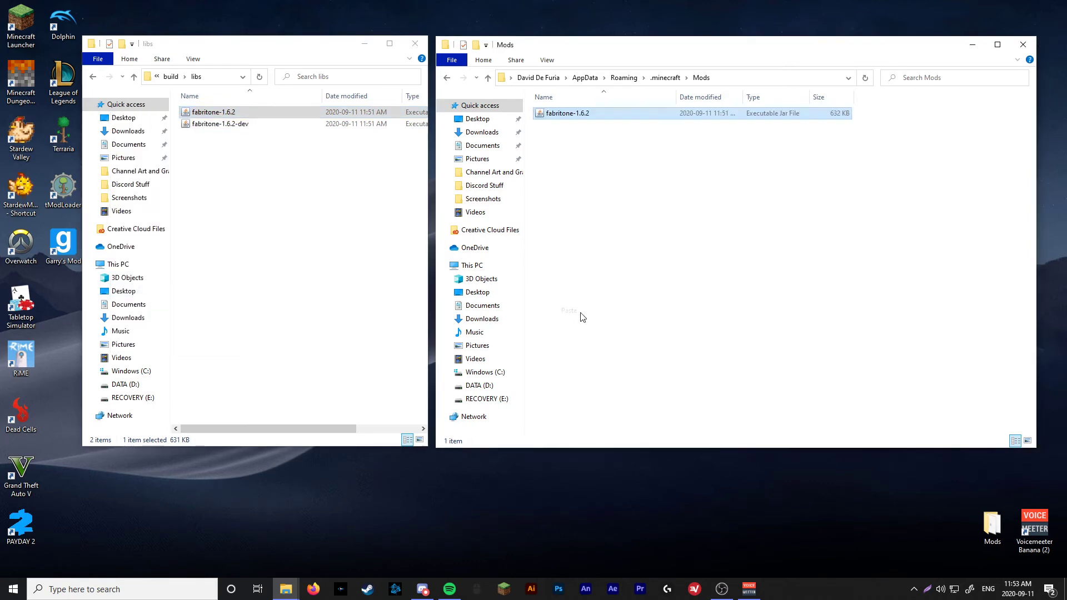
pyautogui.click(675, 283)
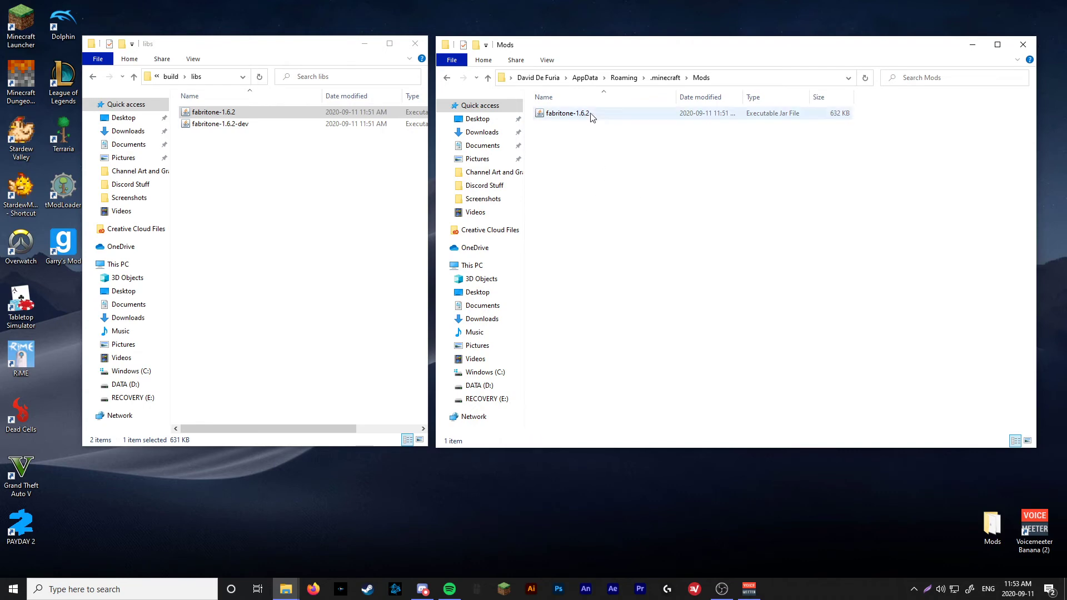
# Close the Mods and libs windows and delete the artifacts folder from the desktop
pyautogui.click(1024, 45)
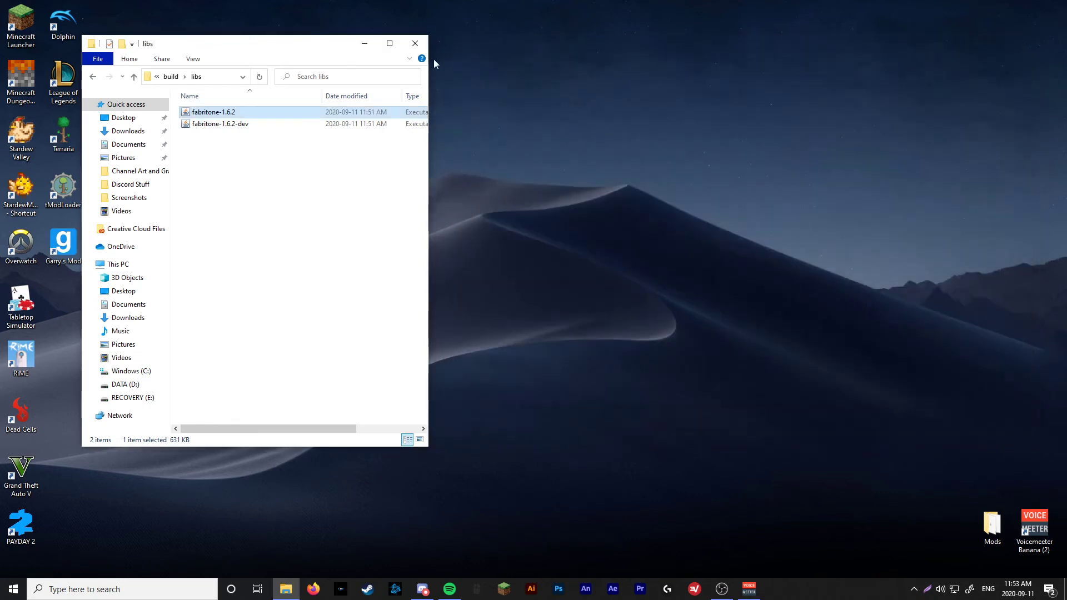
pyautogui.click(421, 42)
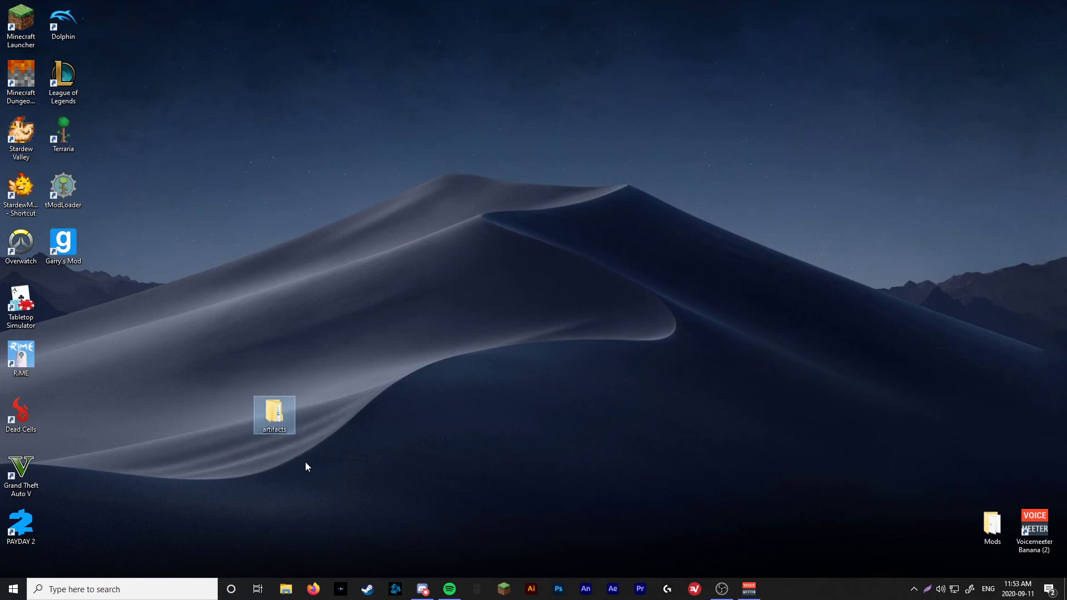
pyautogui.press('Delete')
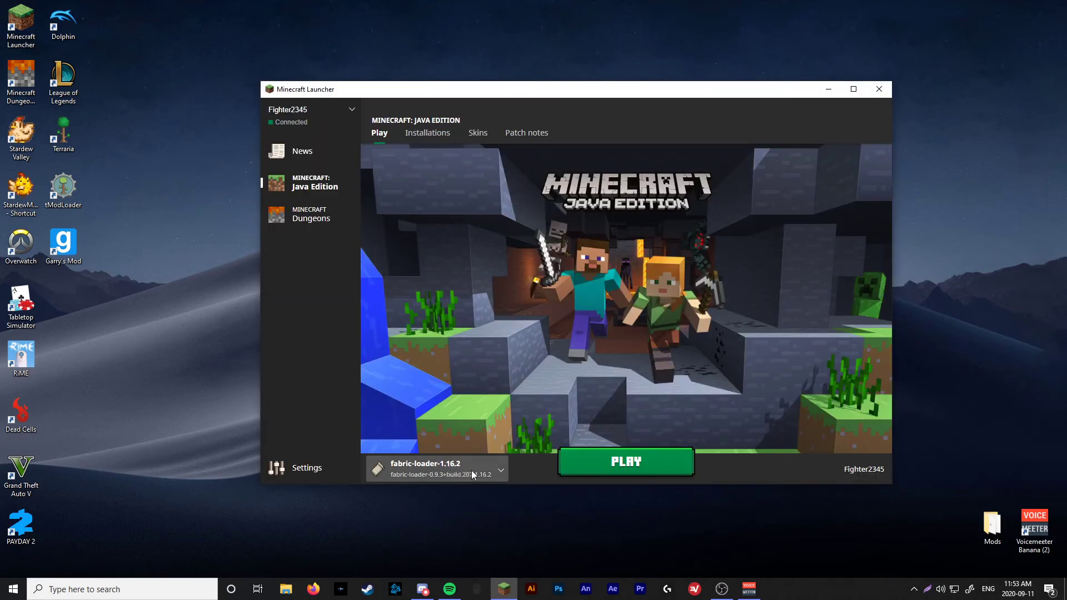
# Launch Minecraft Java Edition from Minecraft Launcher with the fabric-loader-1.16.2 installation
pyautogui.click(618, 467)
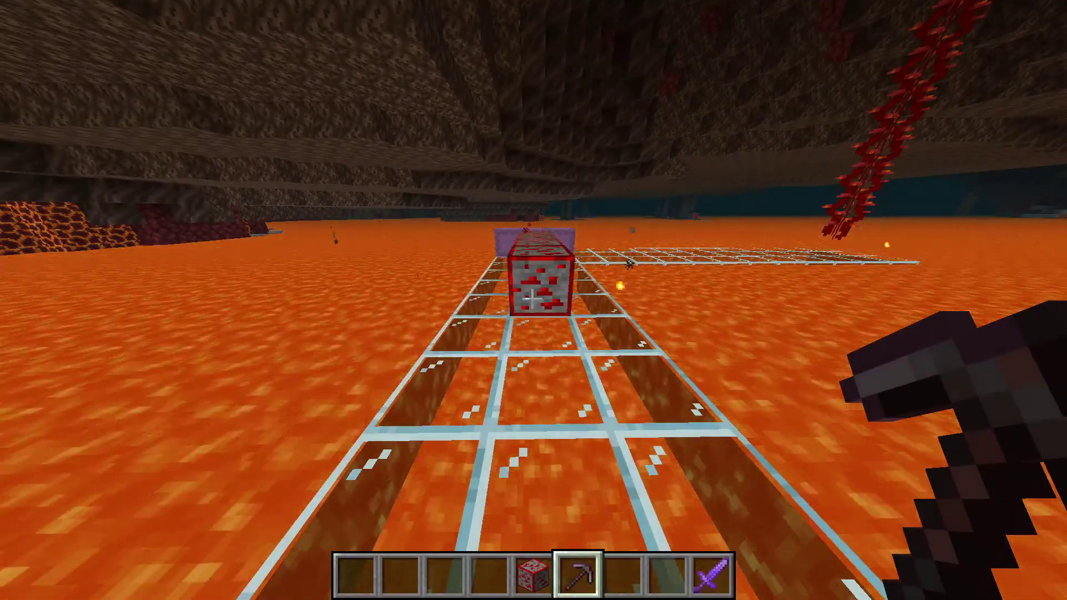
# Start Fabritone mining with the chat command "mine redstone_ore" and end it with "stop"
pyautogui.write('tone] > min')
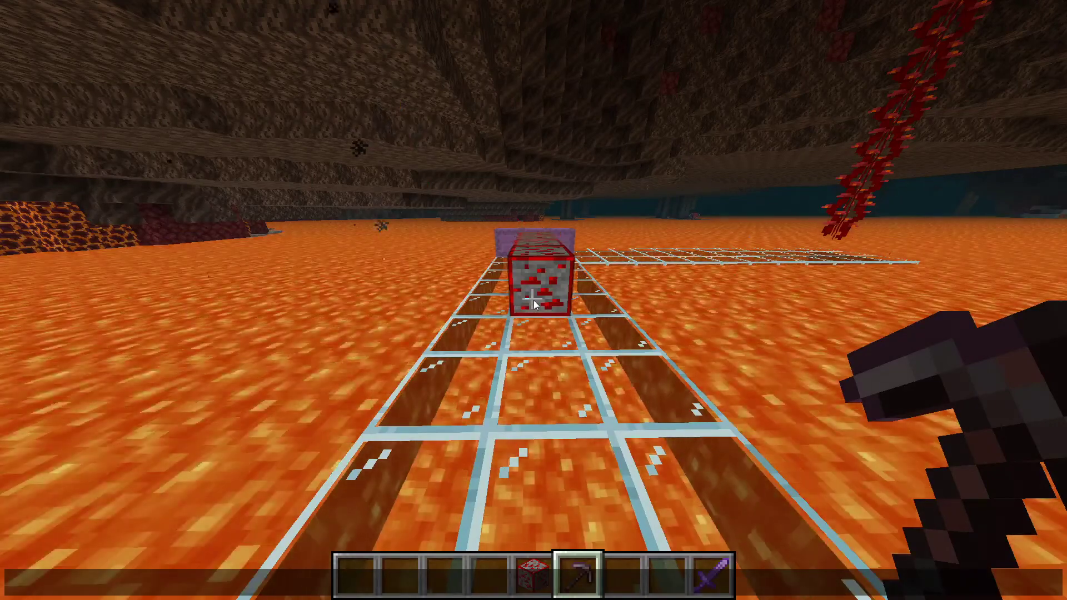
pyautogui.write('e')
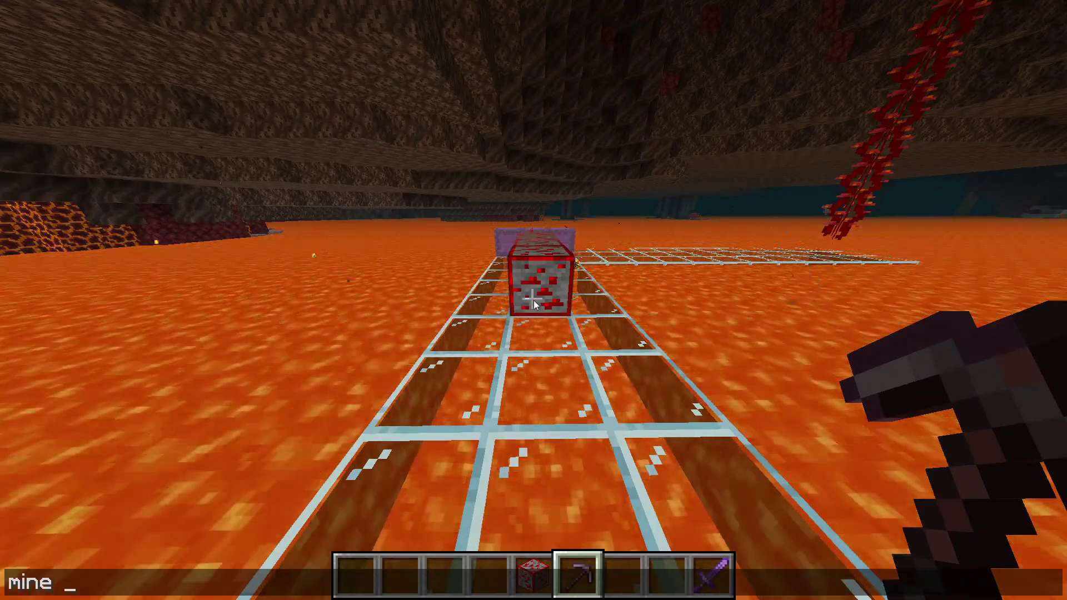
pyautogui.write(' r')
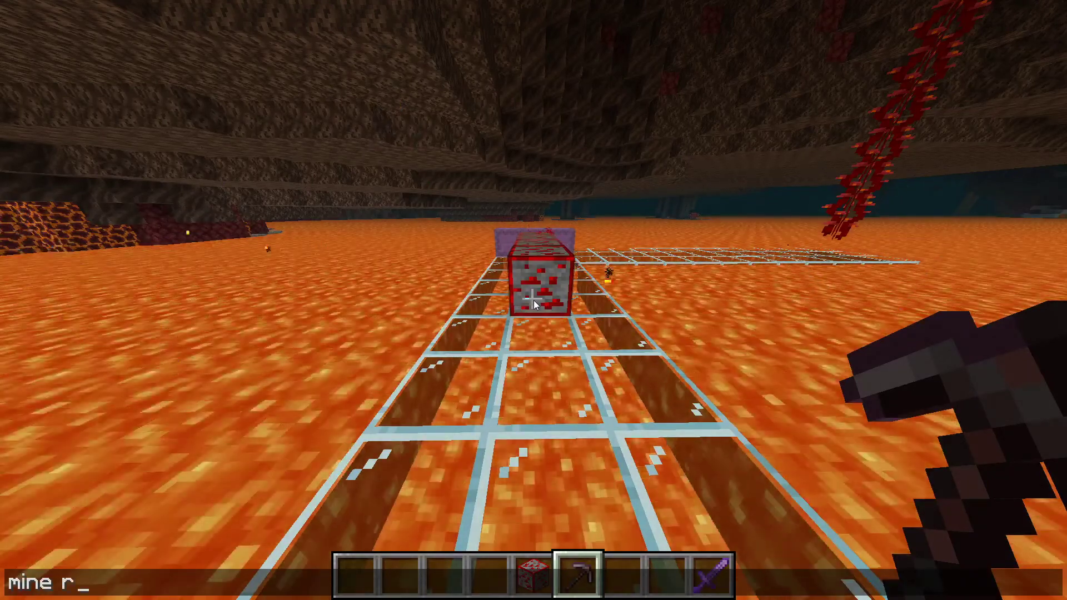
pyautogui.write('edstone')
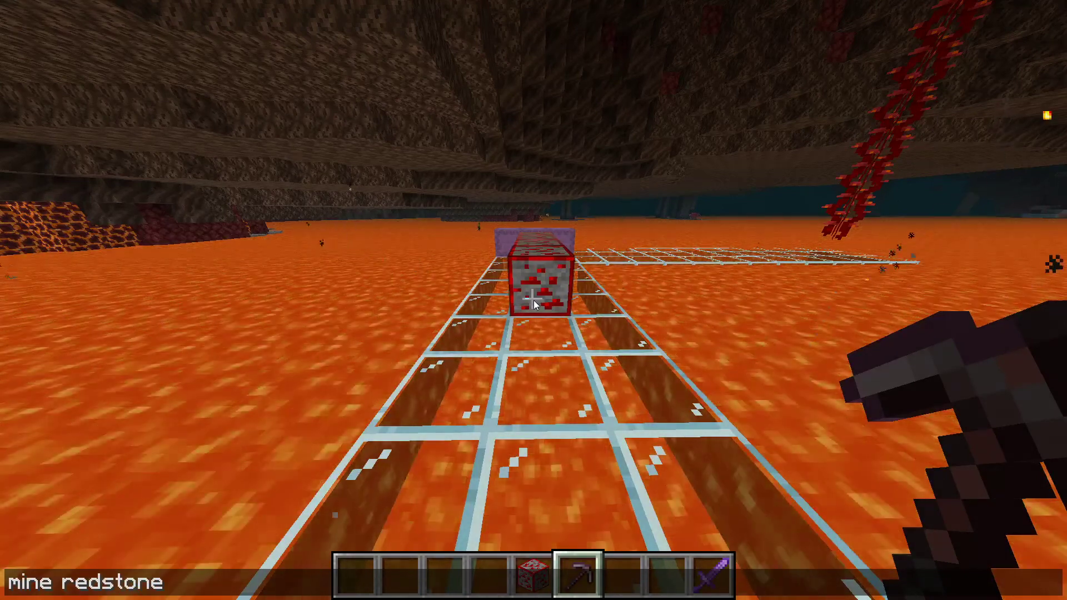
pyautogui.write('_ore')
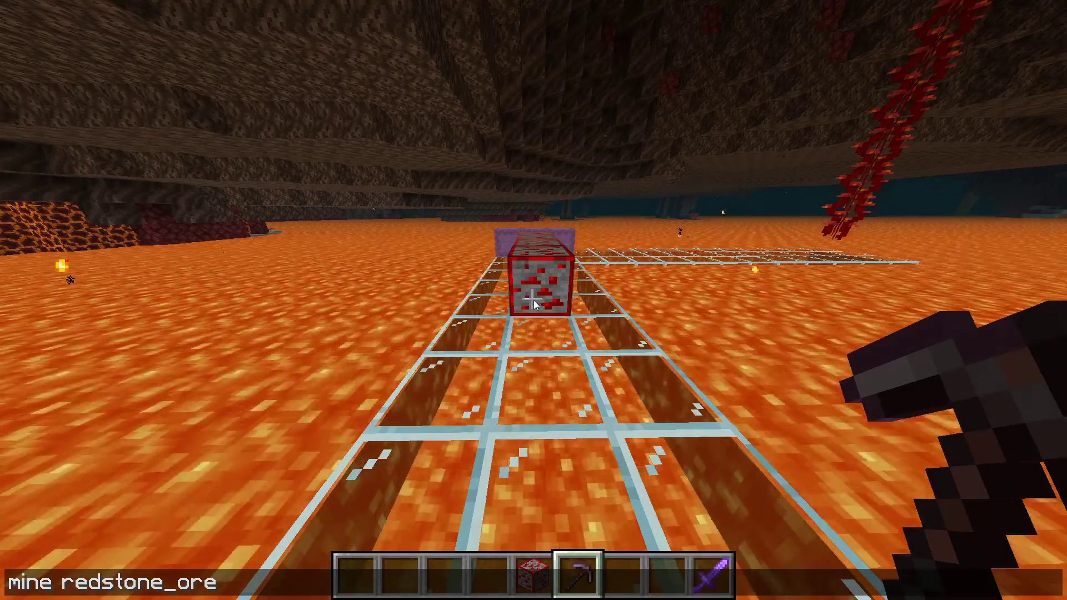
pyautogui.press('Return')
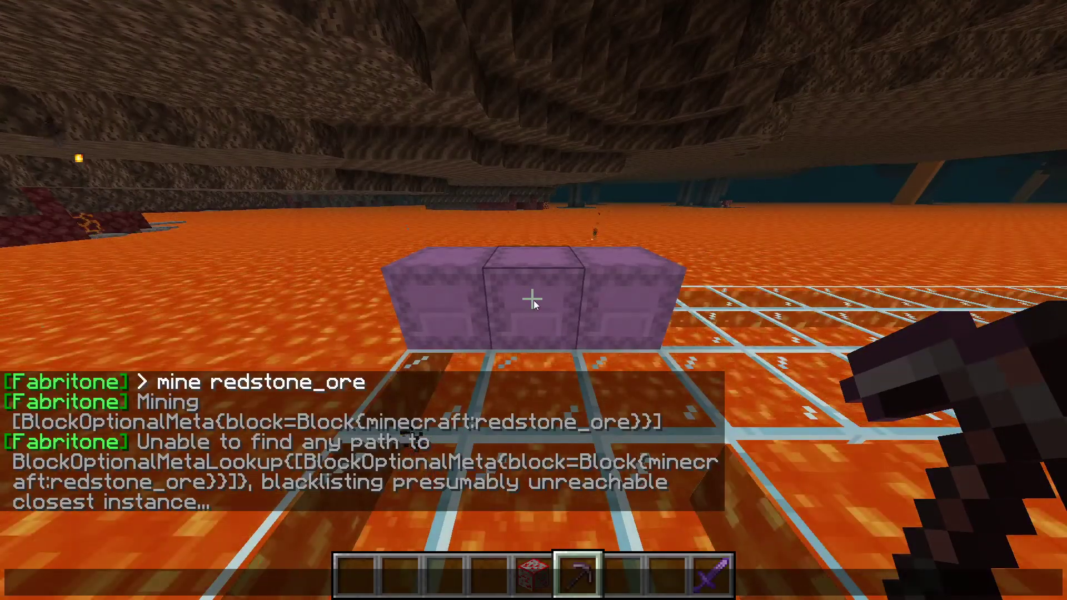
pyautogui.write('stop')
pyautogui.press('Return')
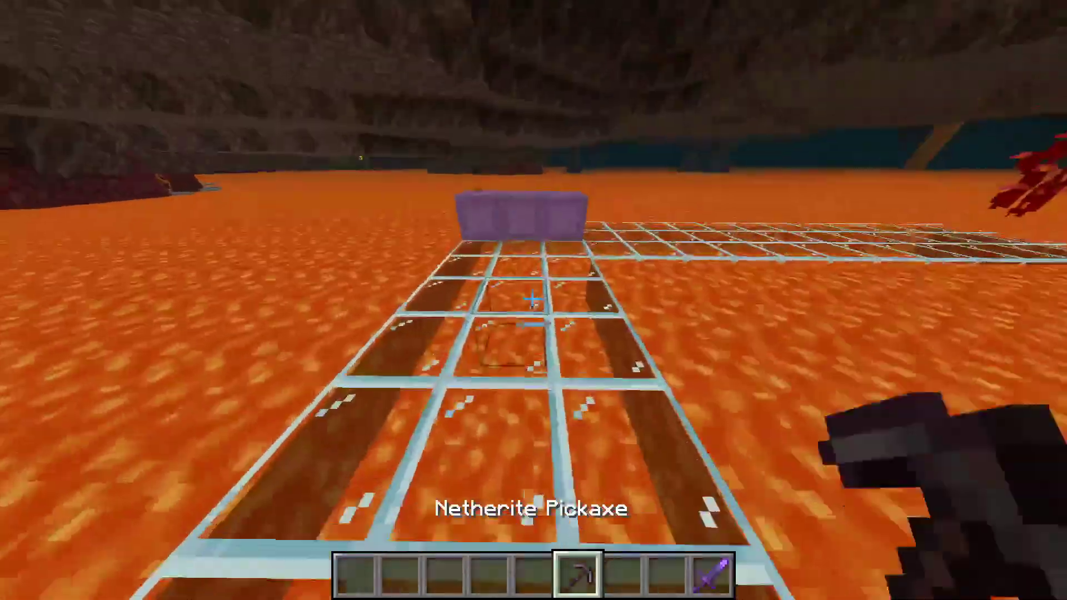
# Walk along the glass path over the lava and switch the camera to the front-facing third-person view
pyautogui.press('w')
pyautogui.scroll(-1, 532, 300)
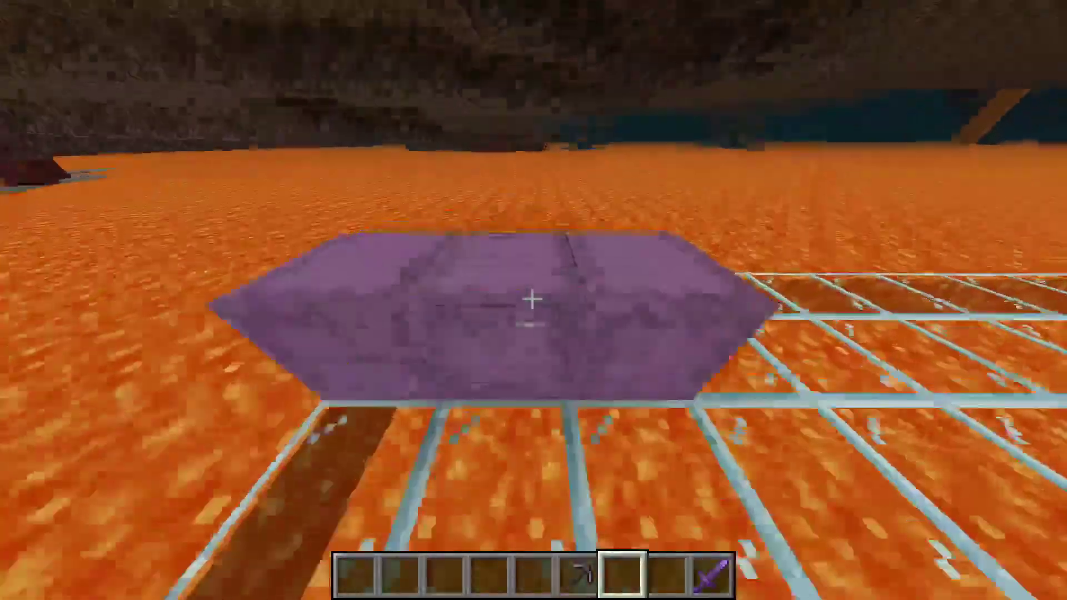
pyautogui.press('w')
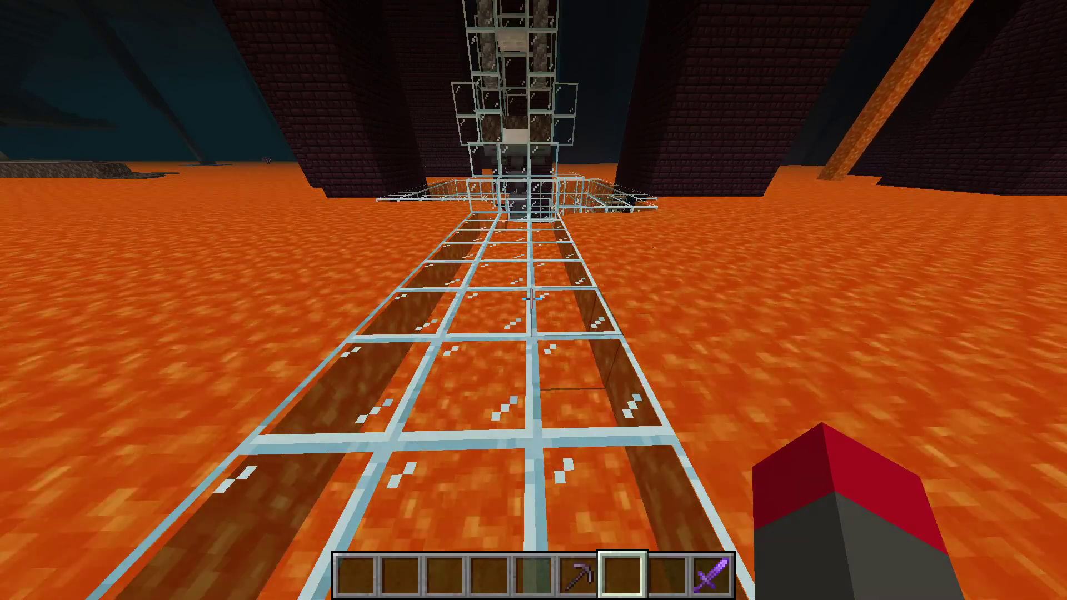
pyautogui.press('w')
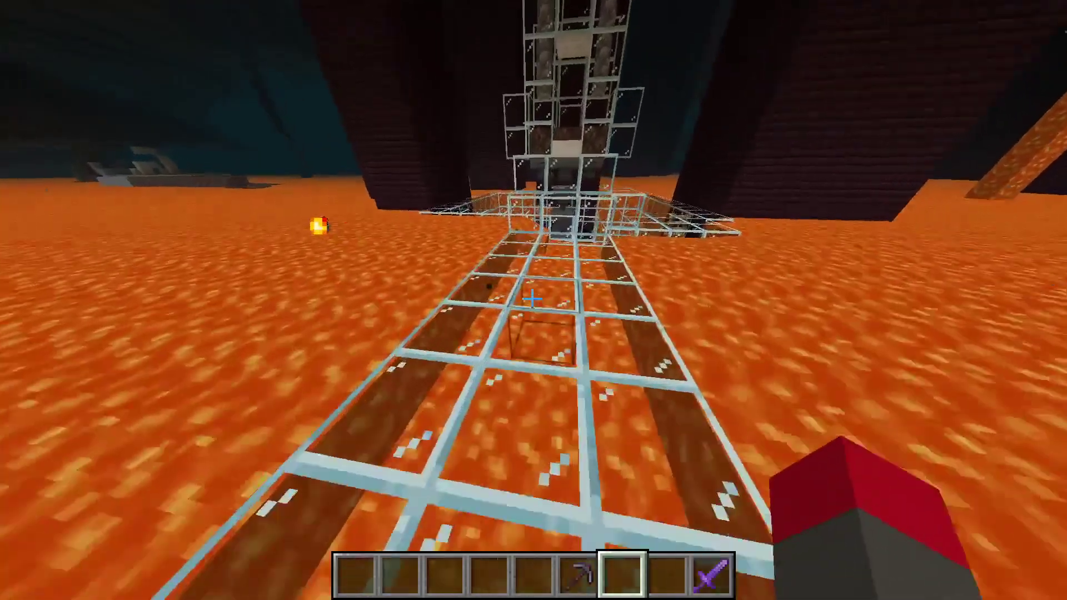
pyautogui.press('w')
pyautogui.press('F5')
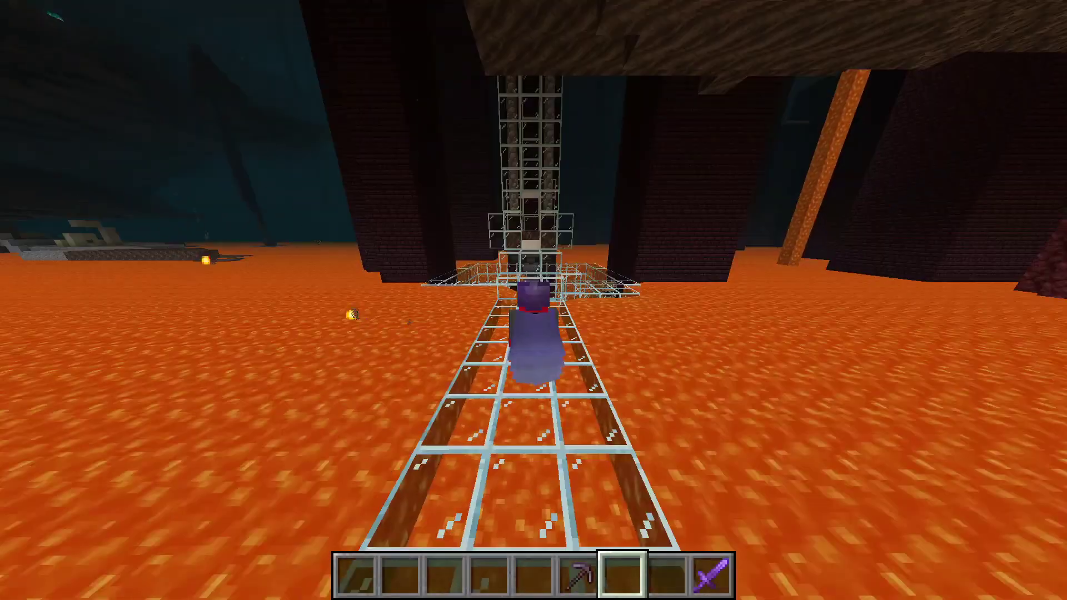
pyautogui.press('F5')
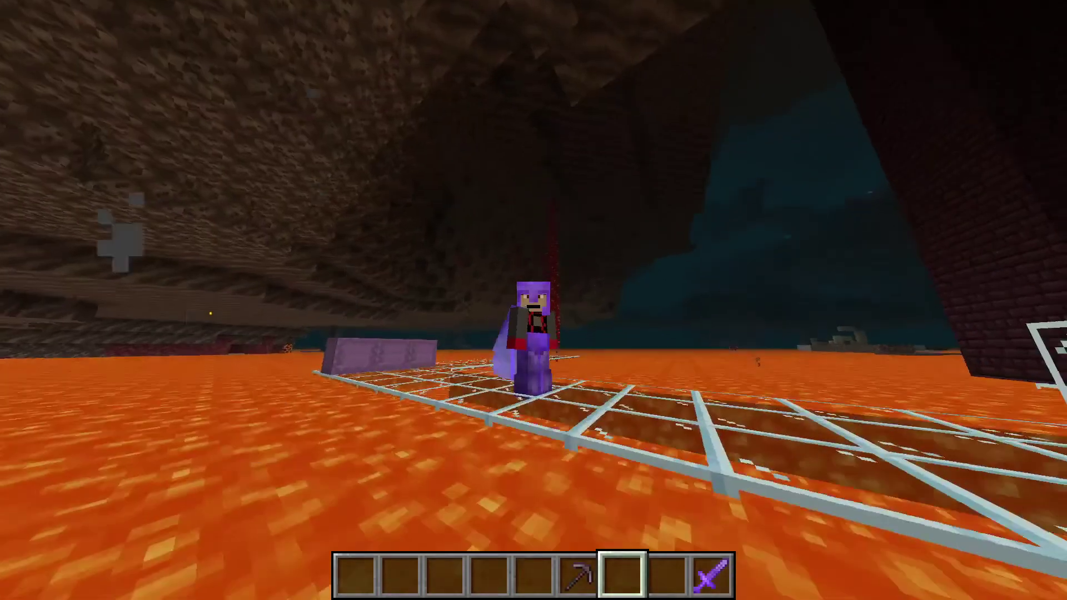